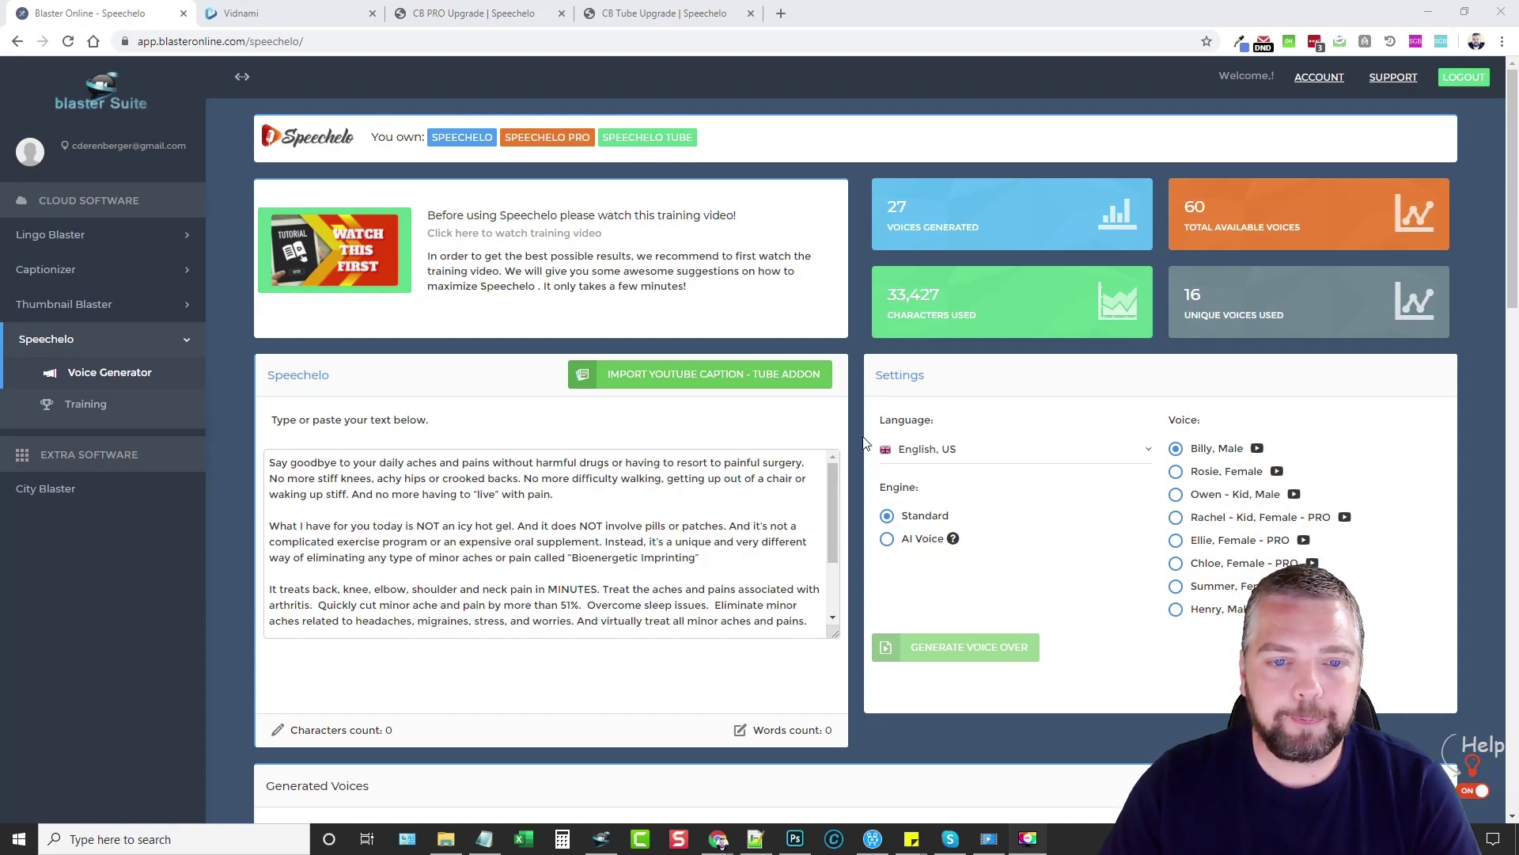
scroll(803, 452, "down", 2)
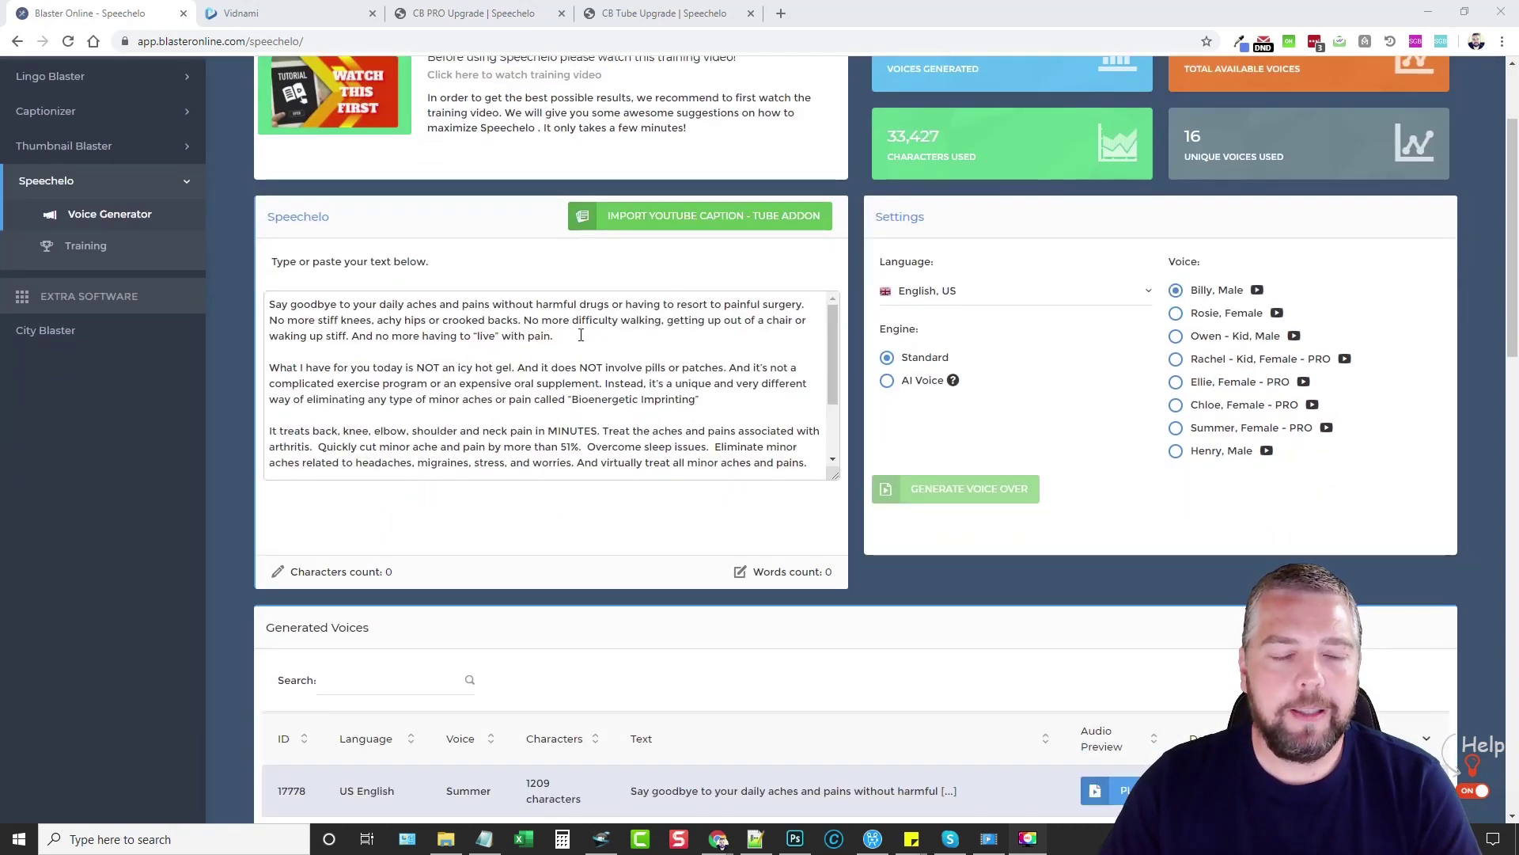
Step: Highlight the script's opening lines, keep English, US, and switch the engine to AI Voice
left_click(271, 306)
left_click_drag(271, 305, 259, 313)
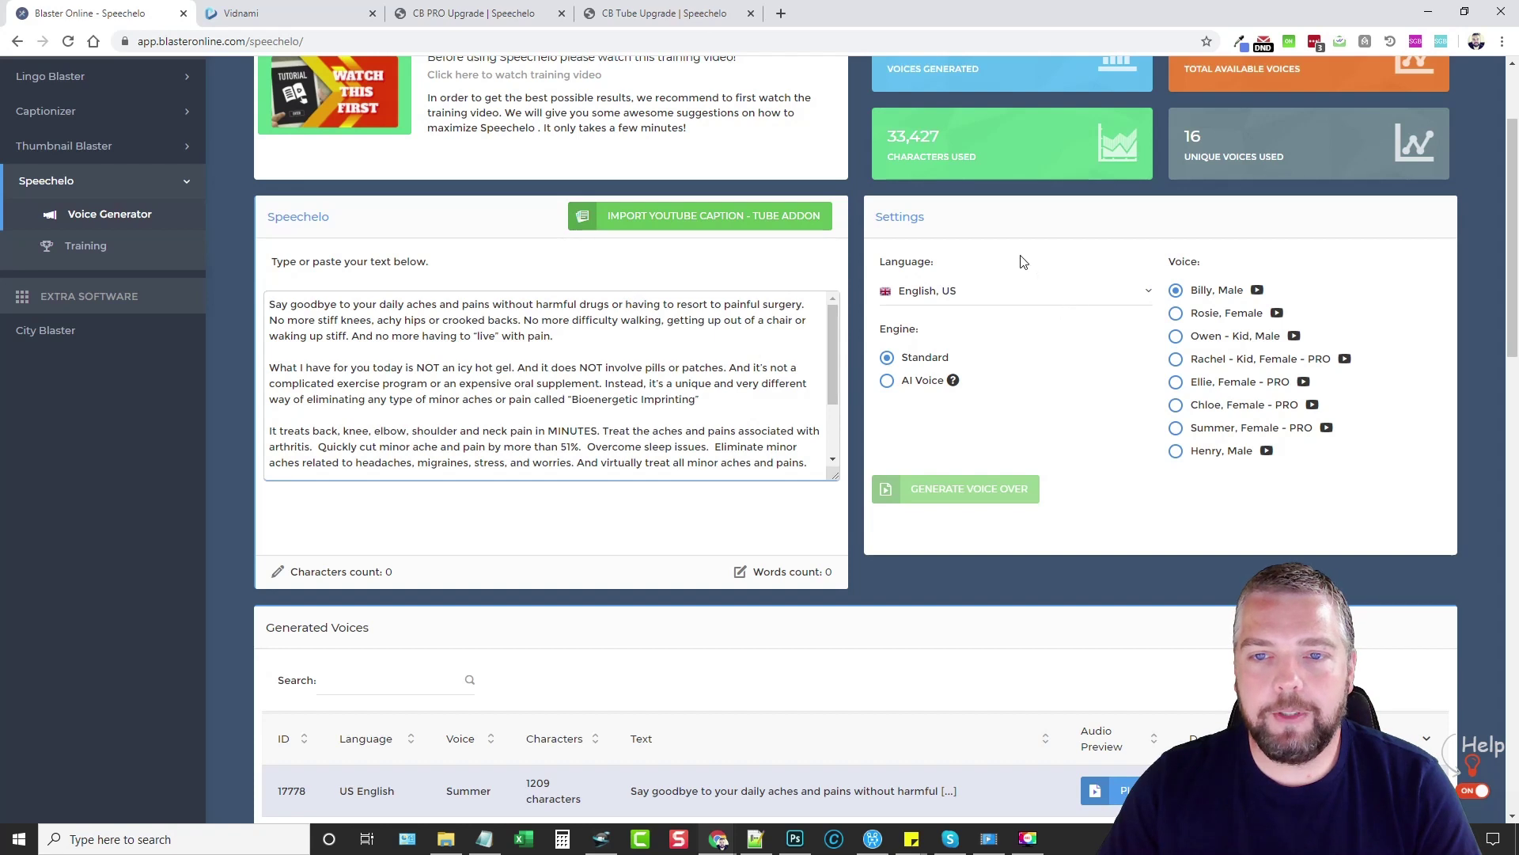
left_click(1150, 294)
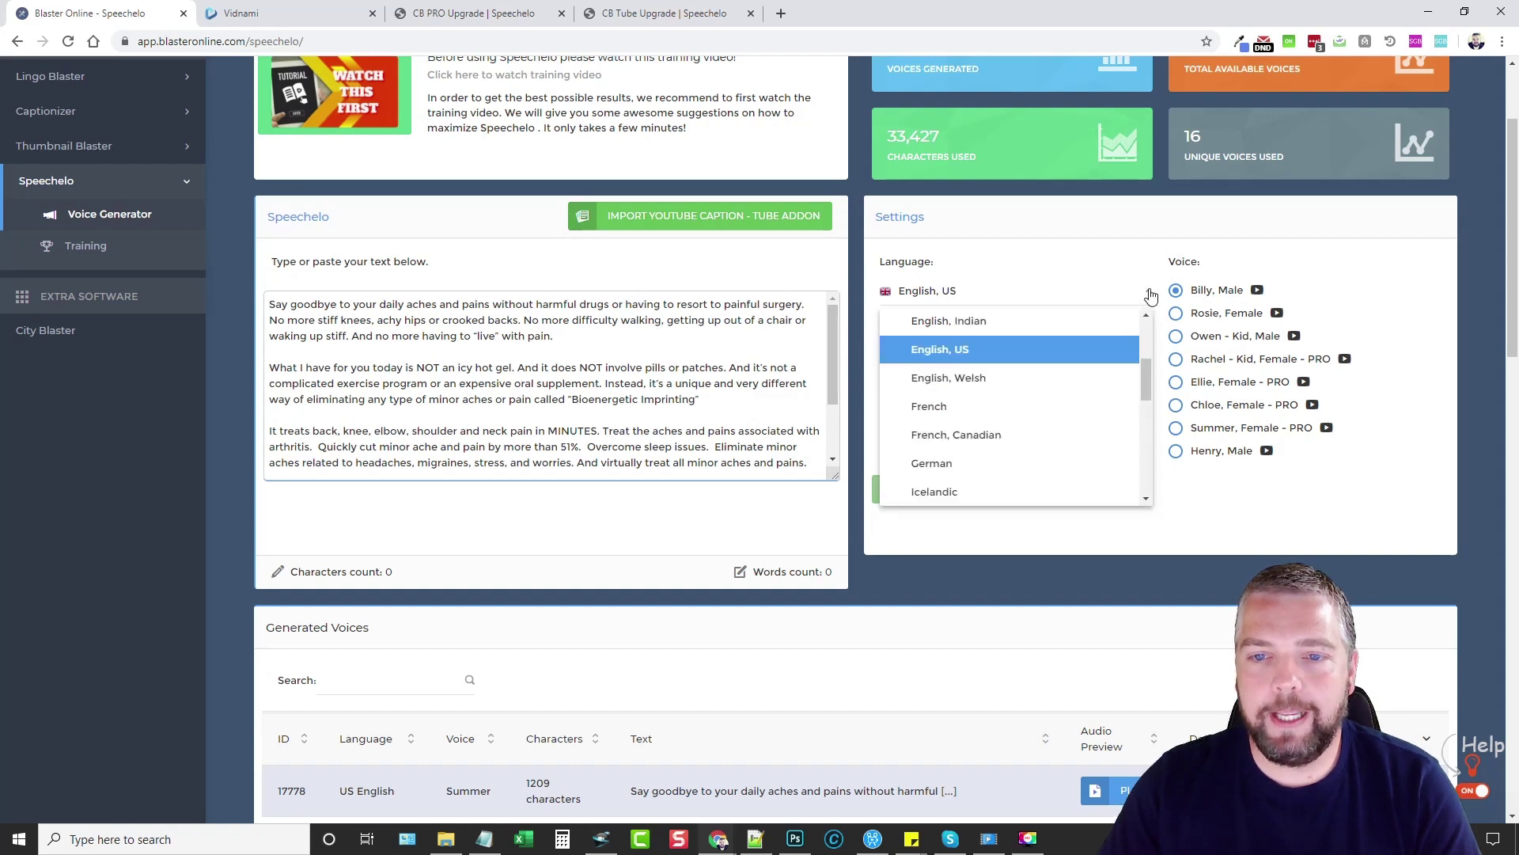
left_click_drag(1146, 369, 1147, 326)
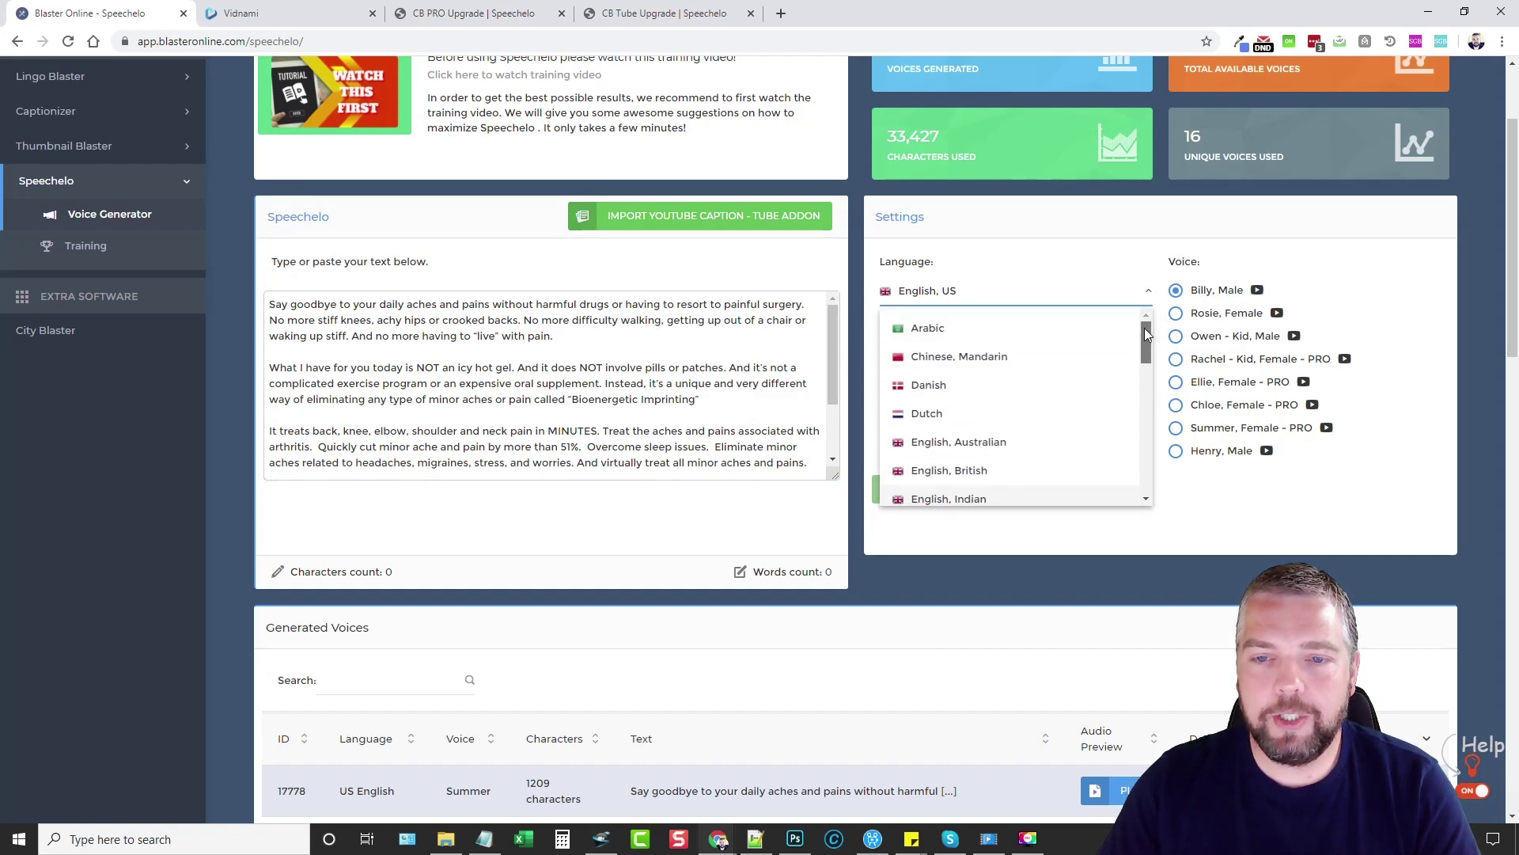
scroll(1009, 404, "down", 3)
left_click(946, 403)
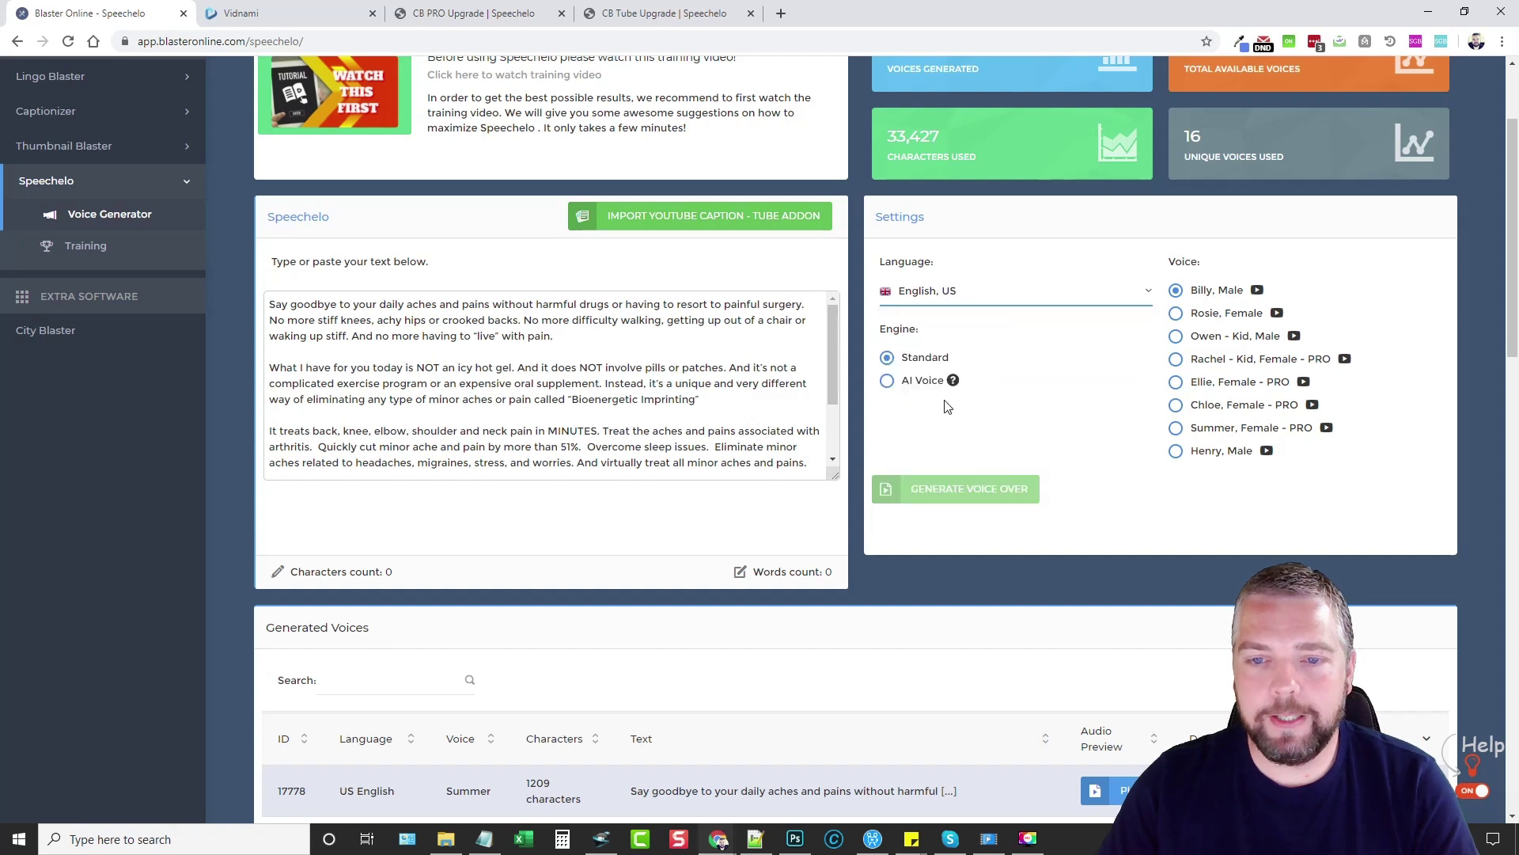
left_click(889, 357)
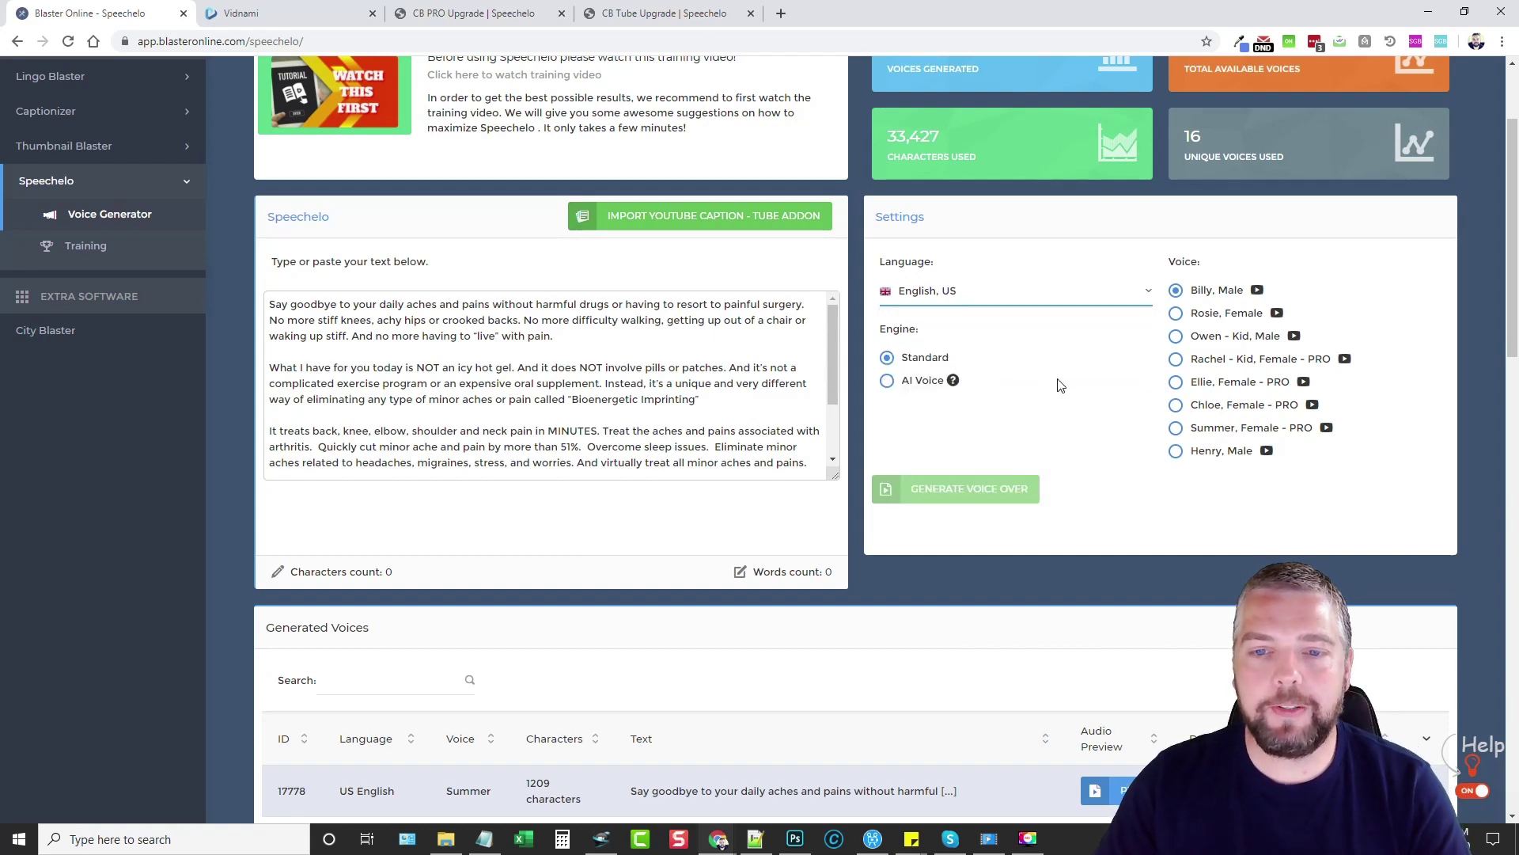
left_click(902, 381)
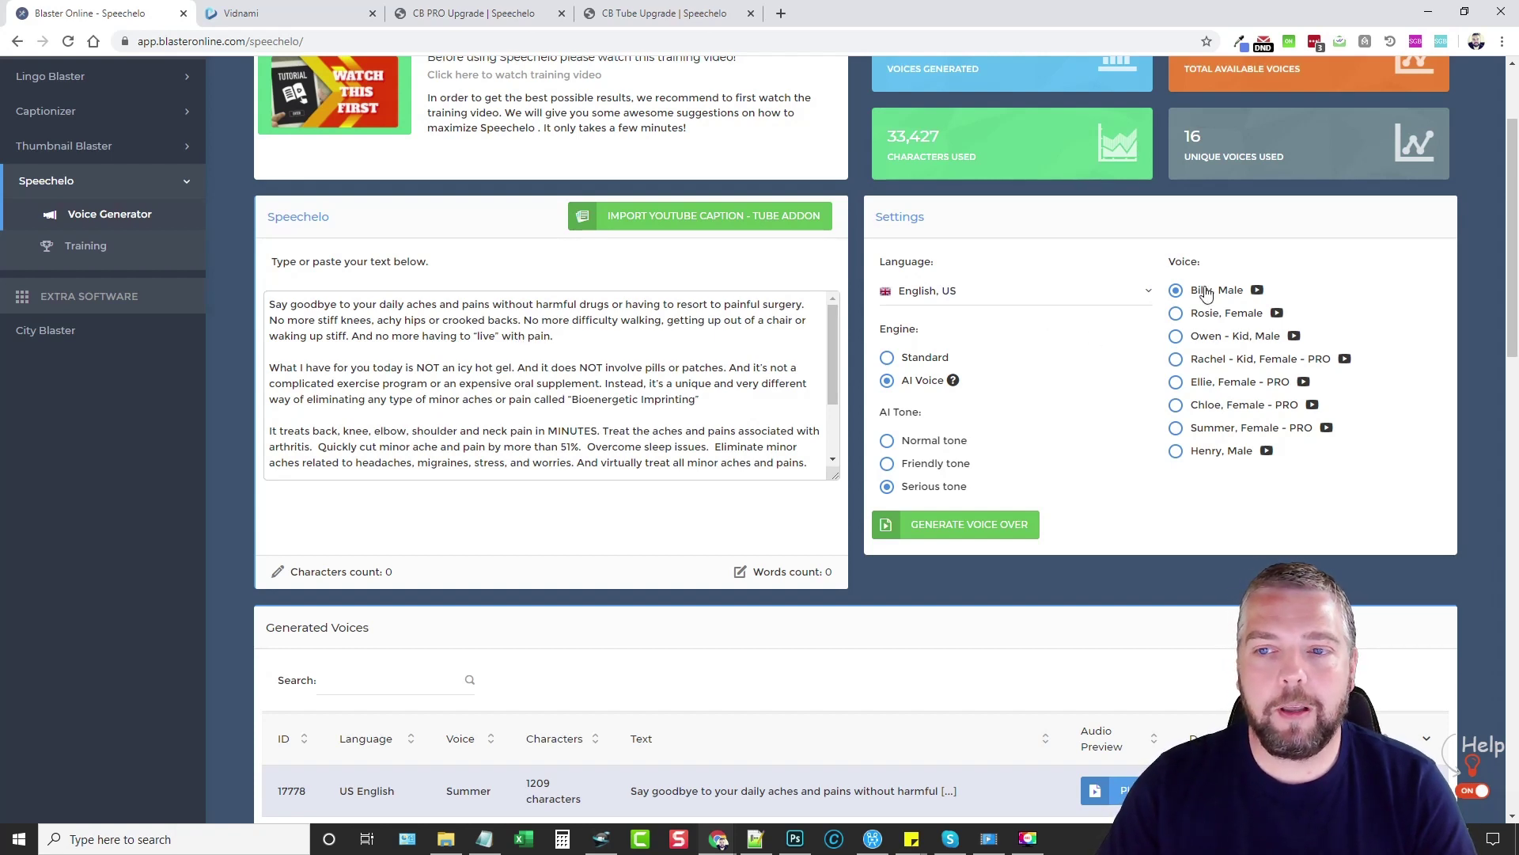
Step: Leave the language list unchanged and set the voice engine back to Standard
left_click(1028, 301)
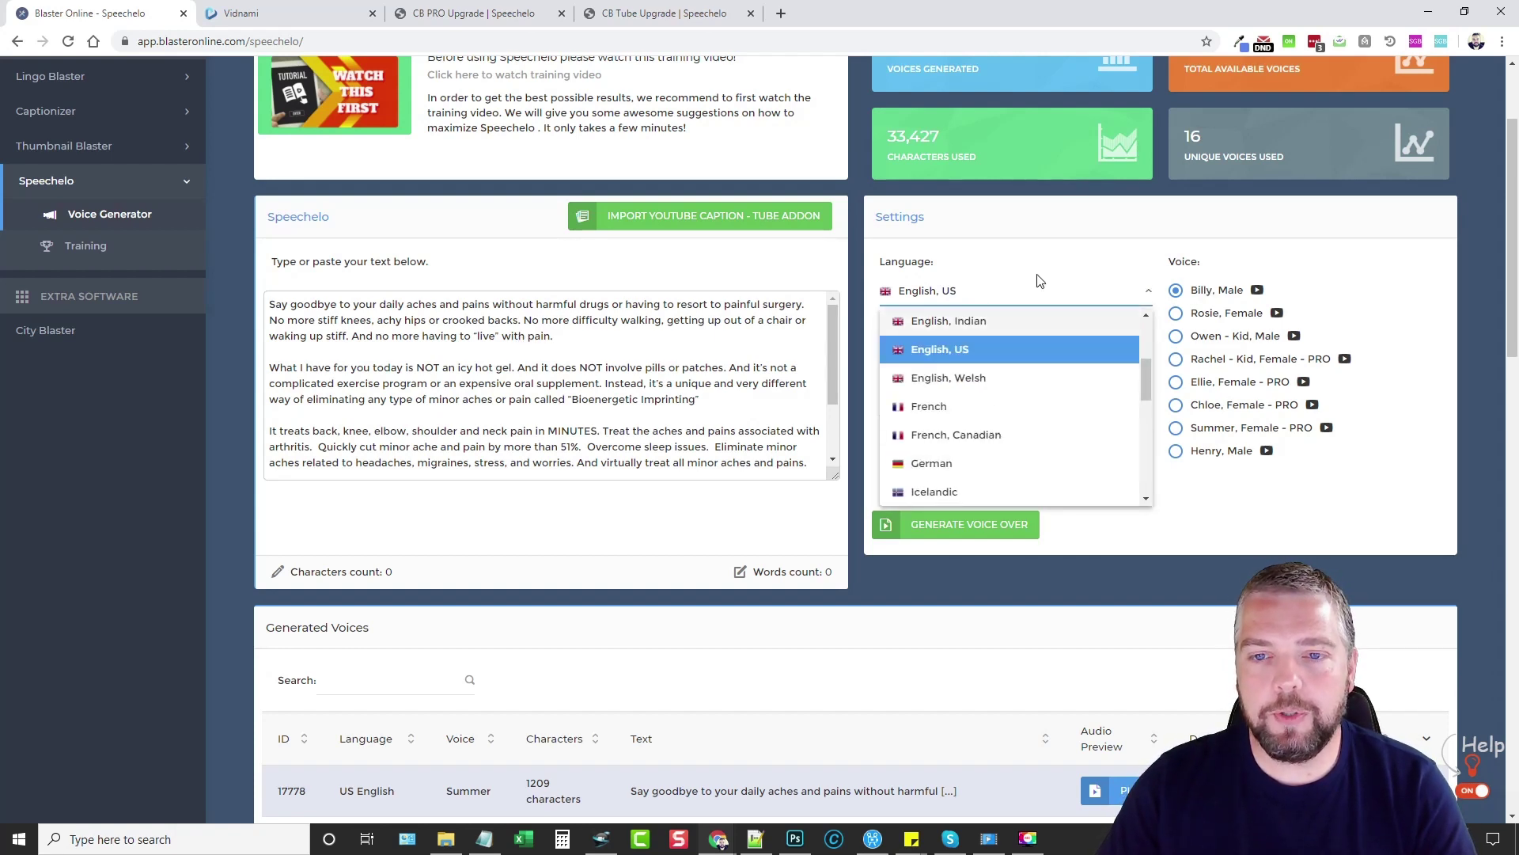
left_click(1039, 285)
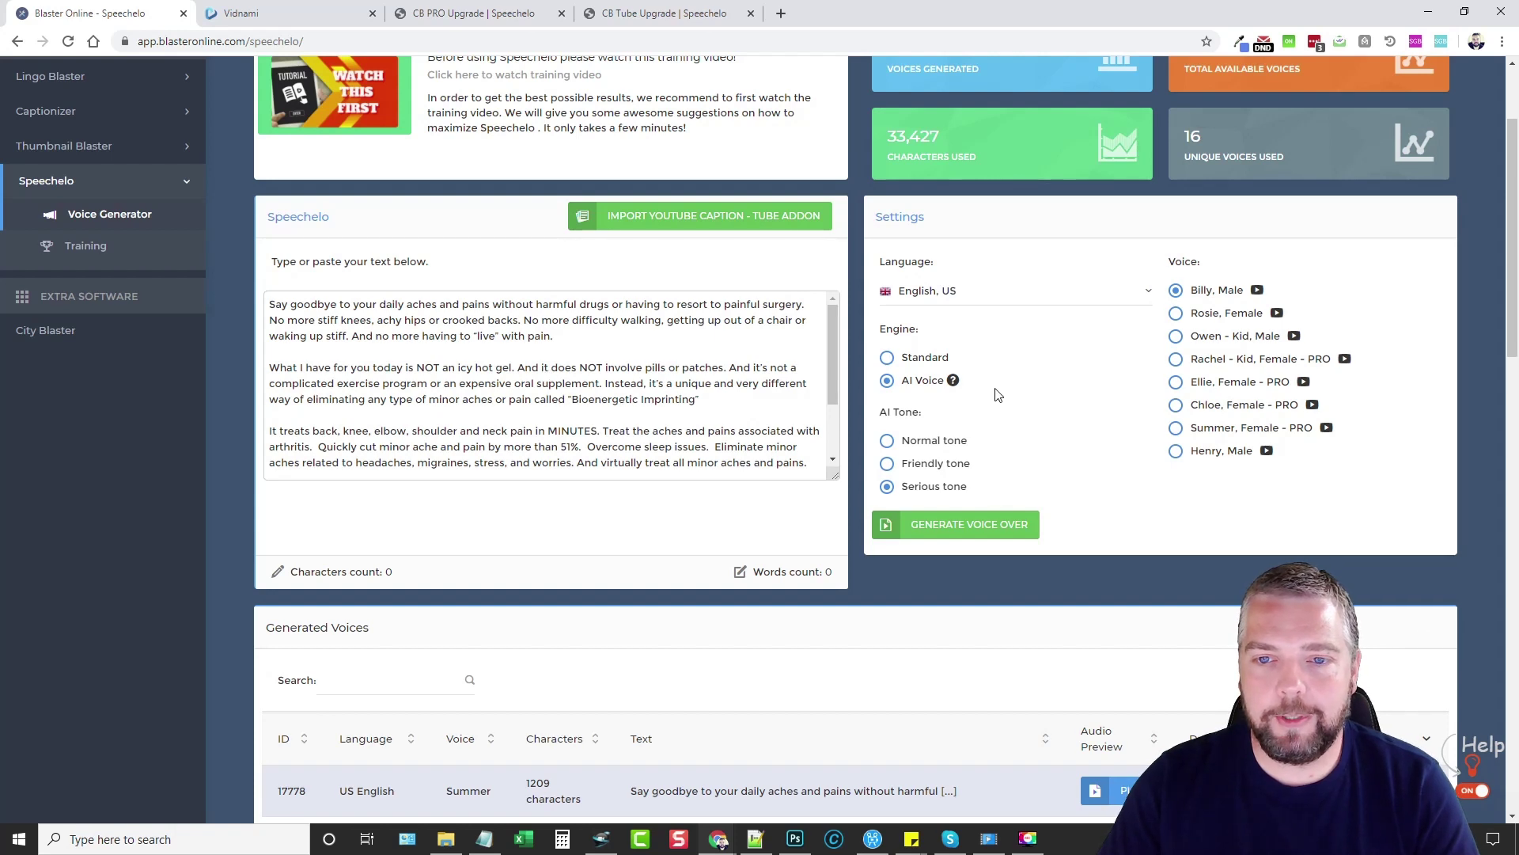
left_click(888, 359)
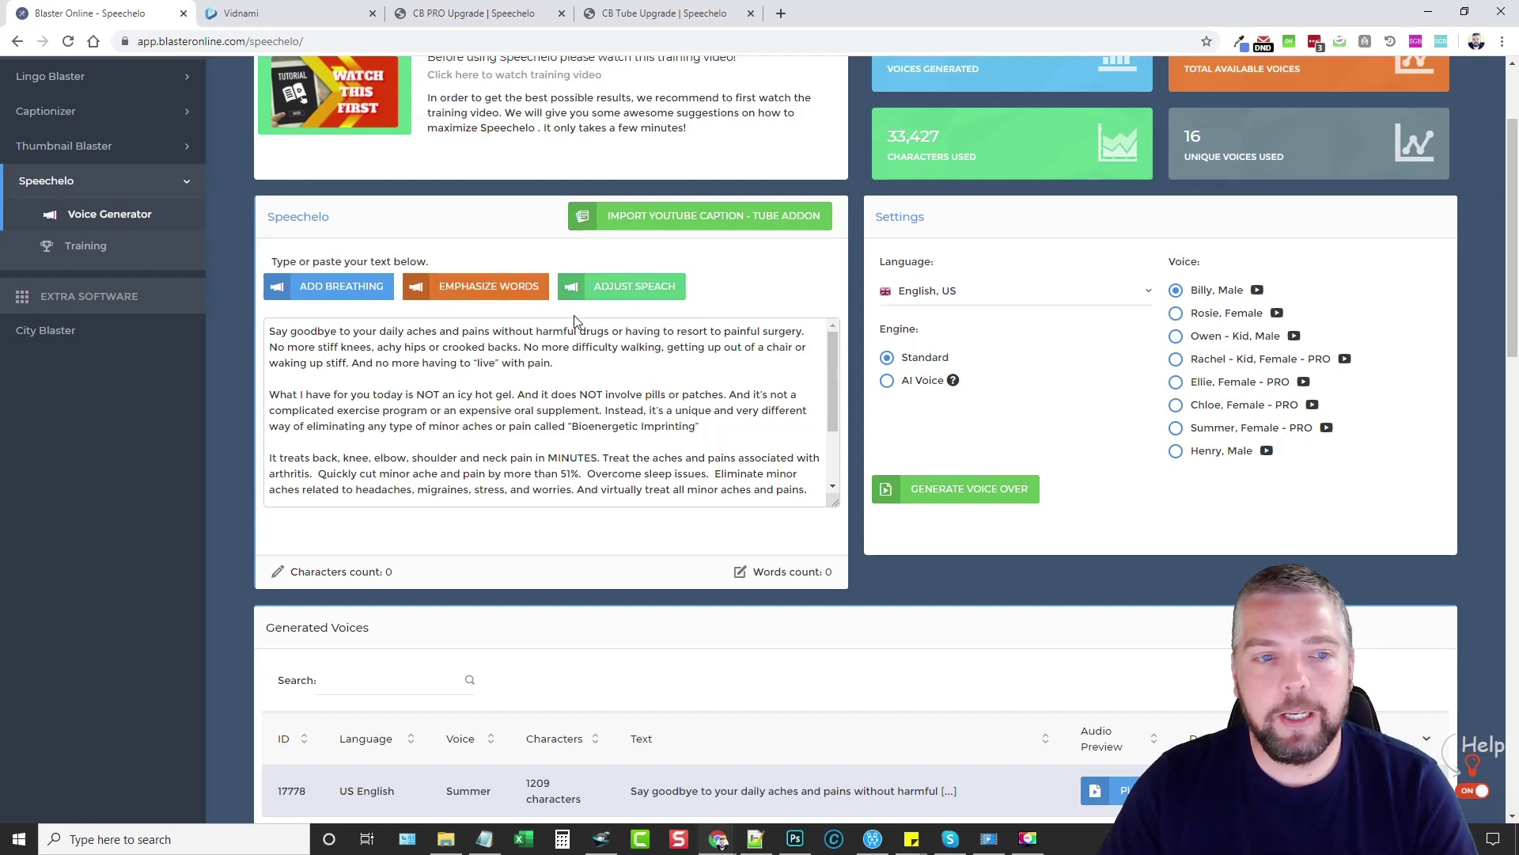
left_click_drag(268, 332, 405, 330)
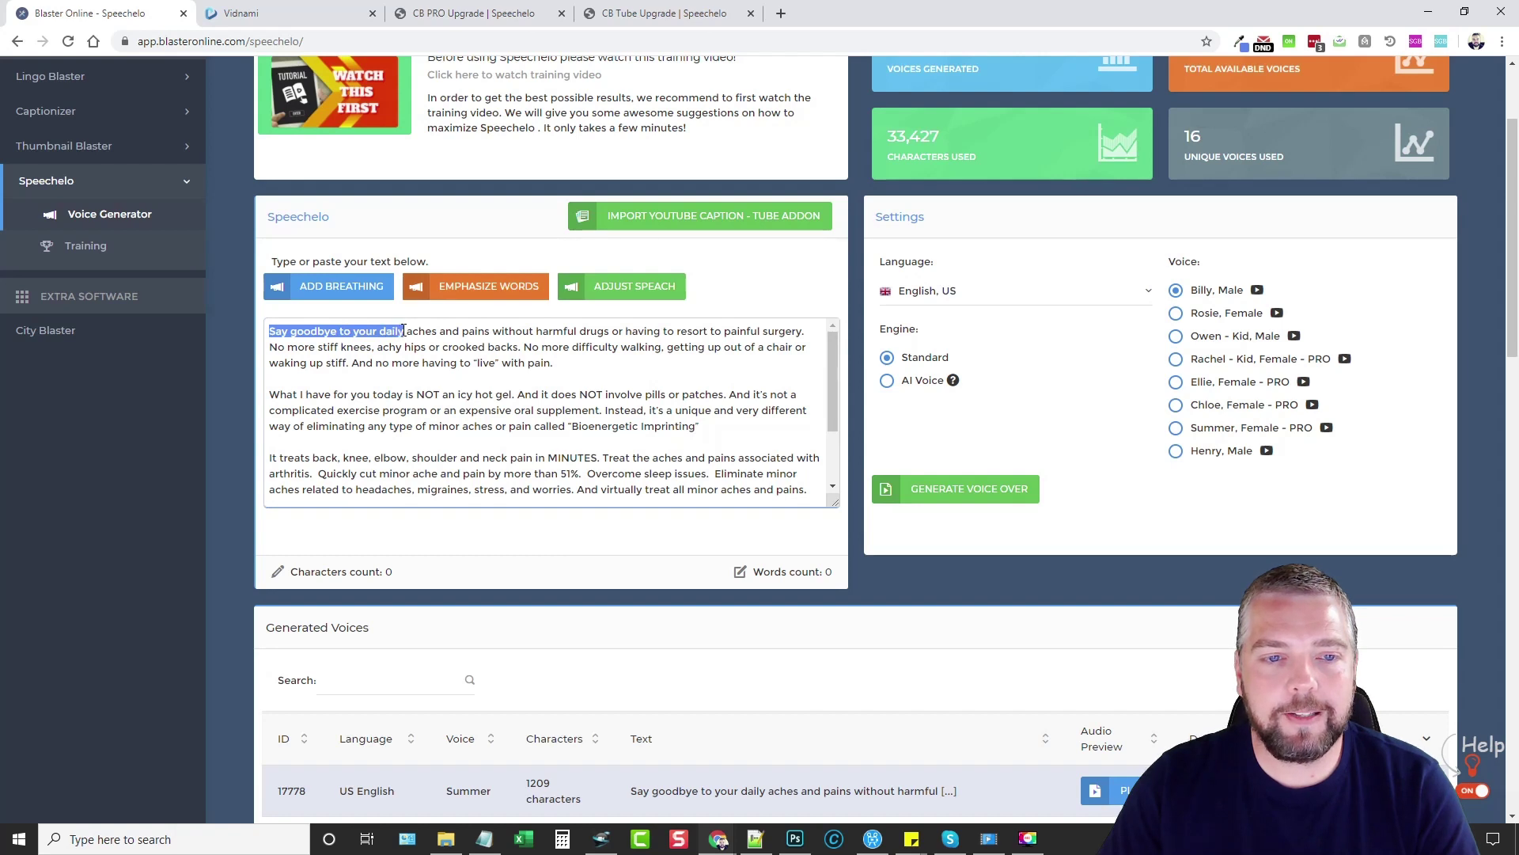
left_click(643, 289)
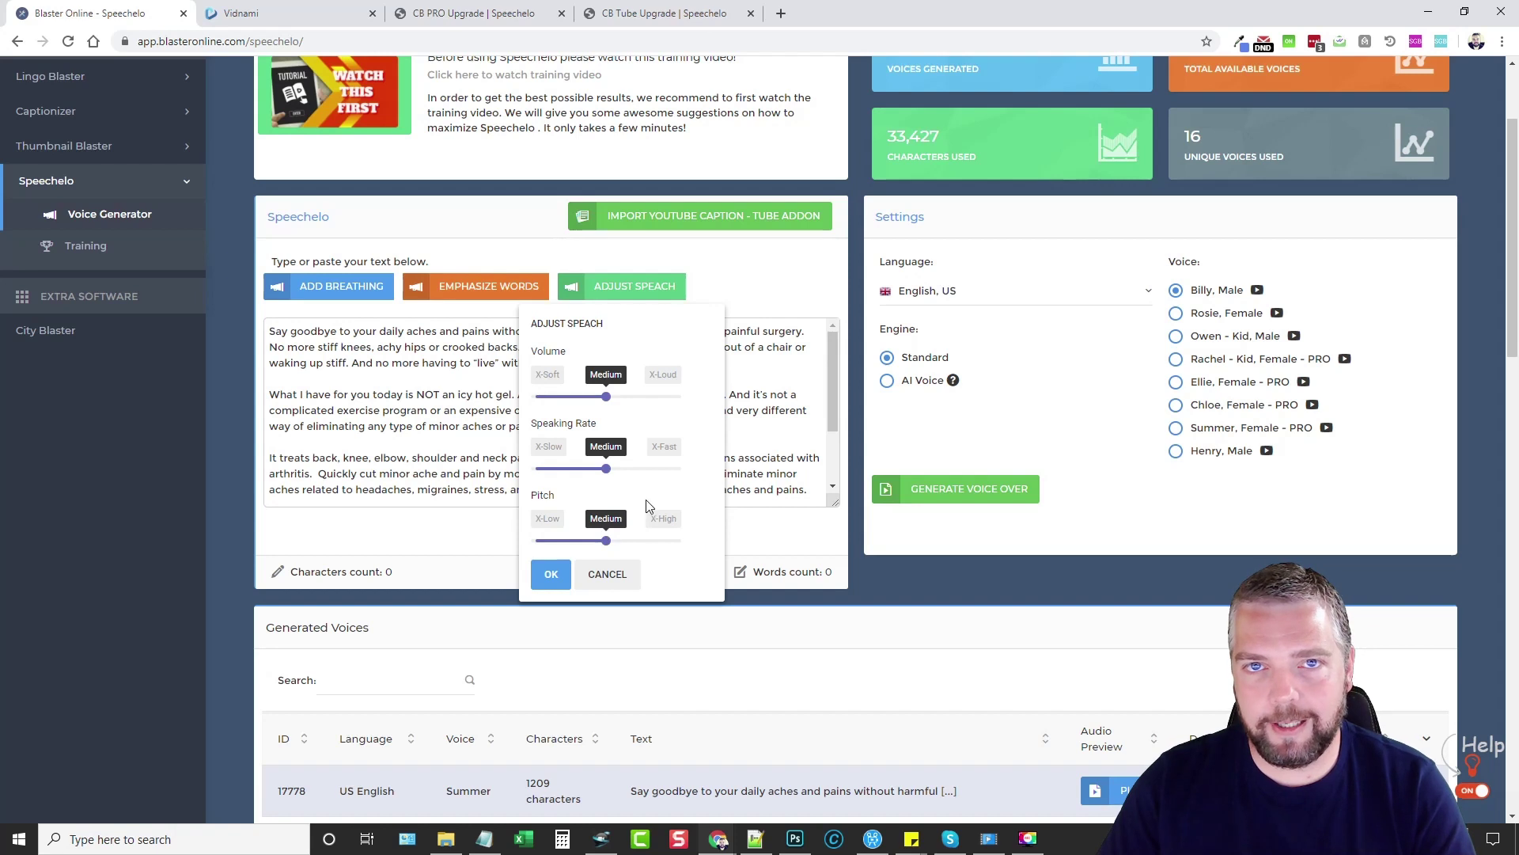
left_click(607, 573)
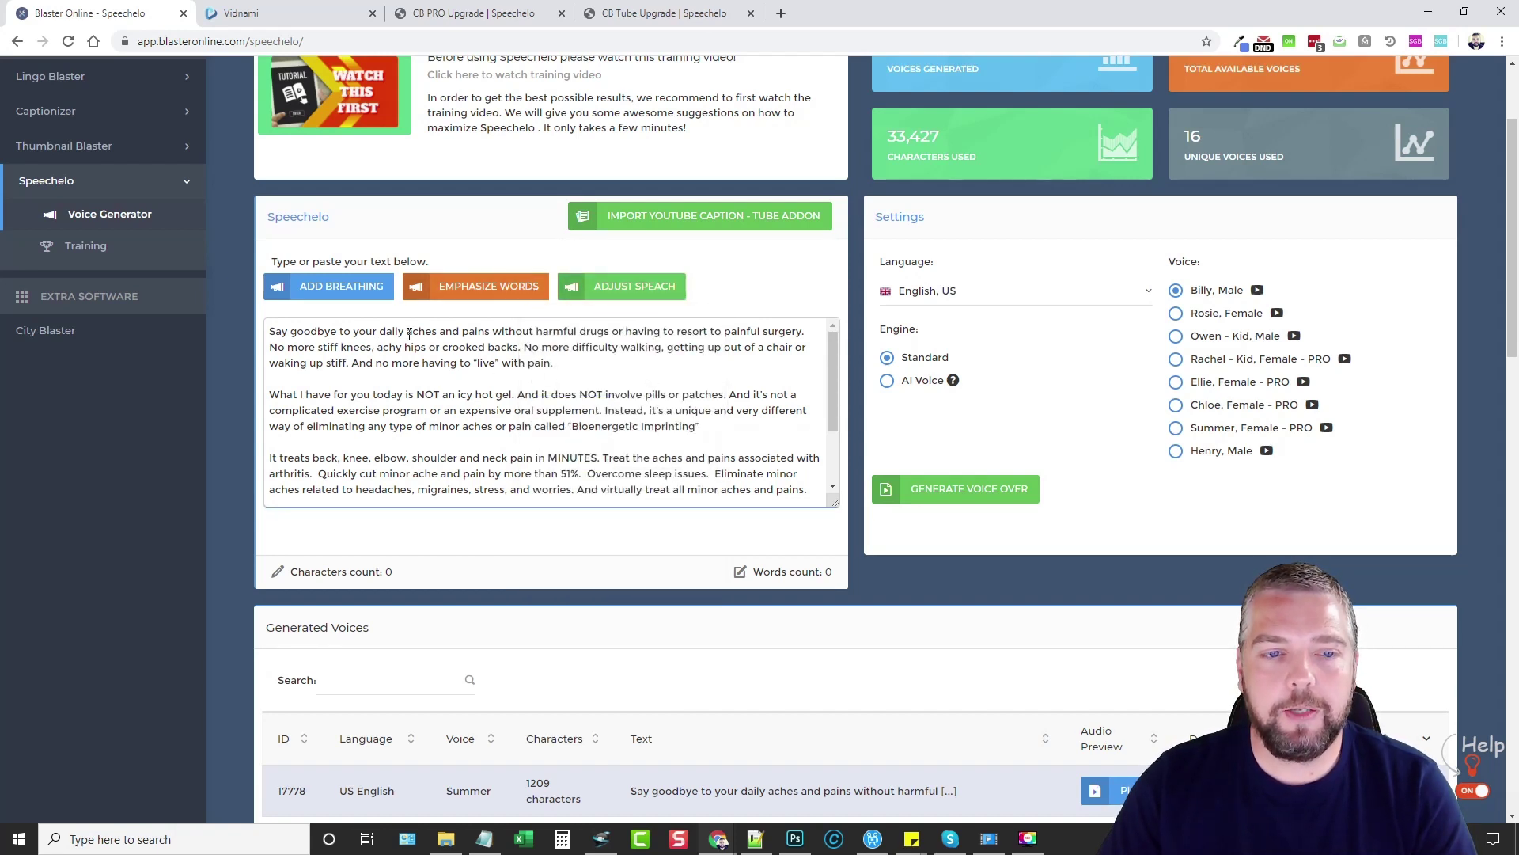
left_click_drag(408, 332, 490, 331)
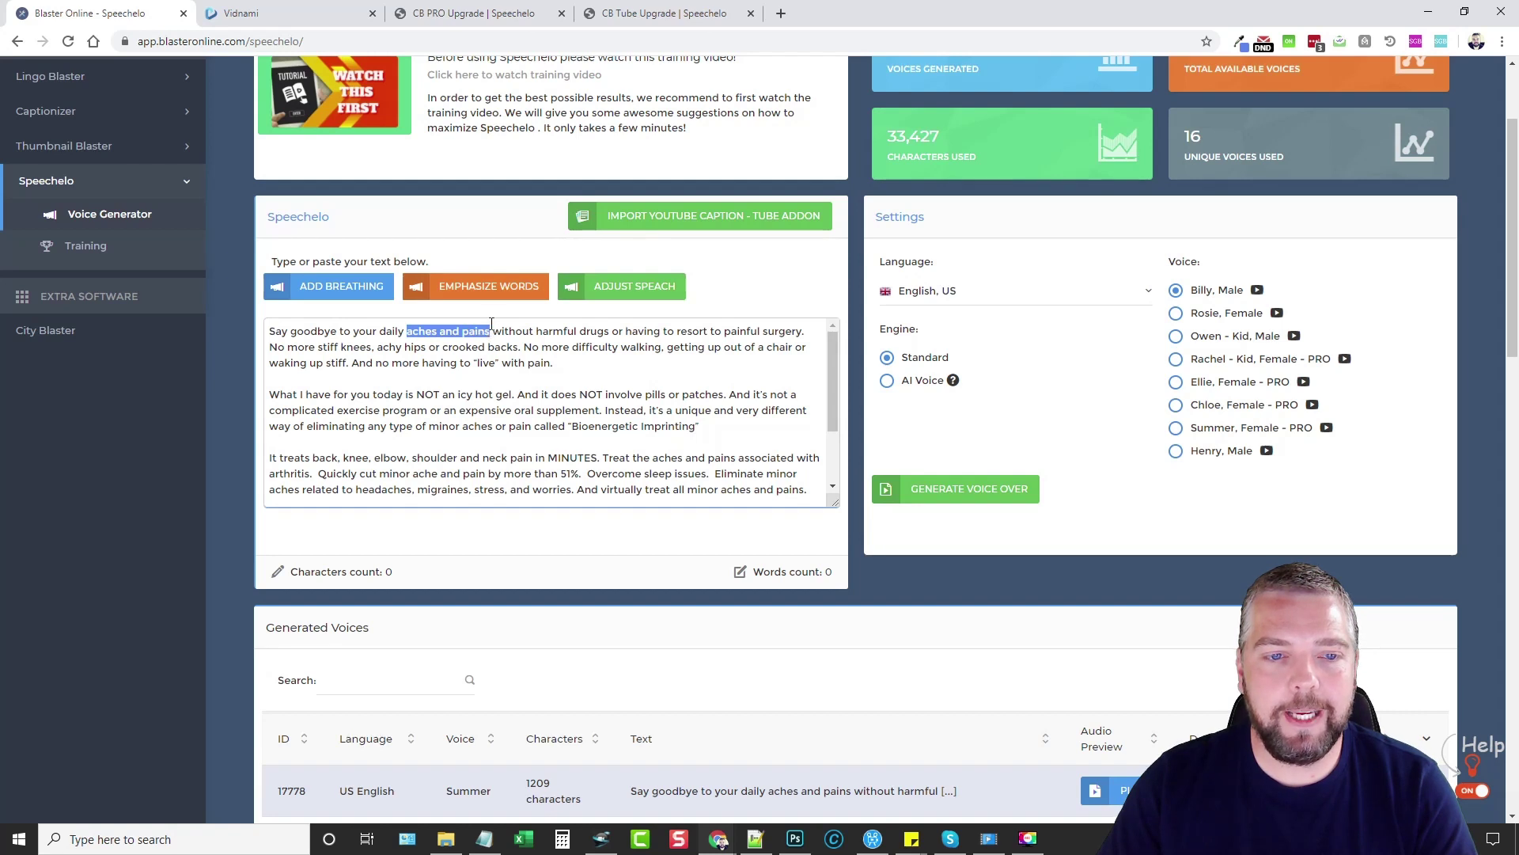
left_click(487, 286)
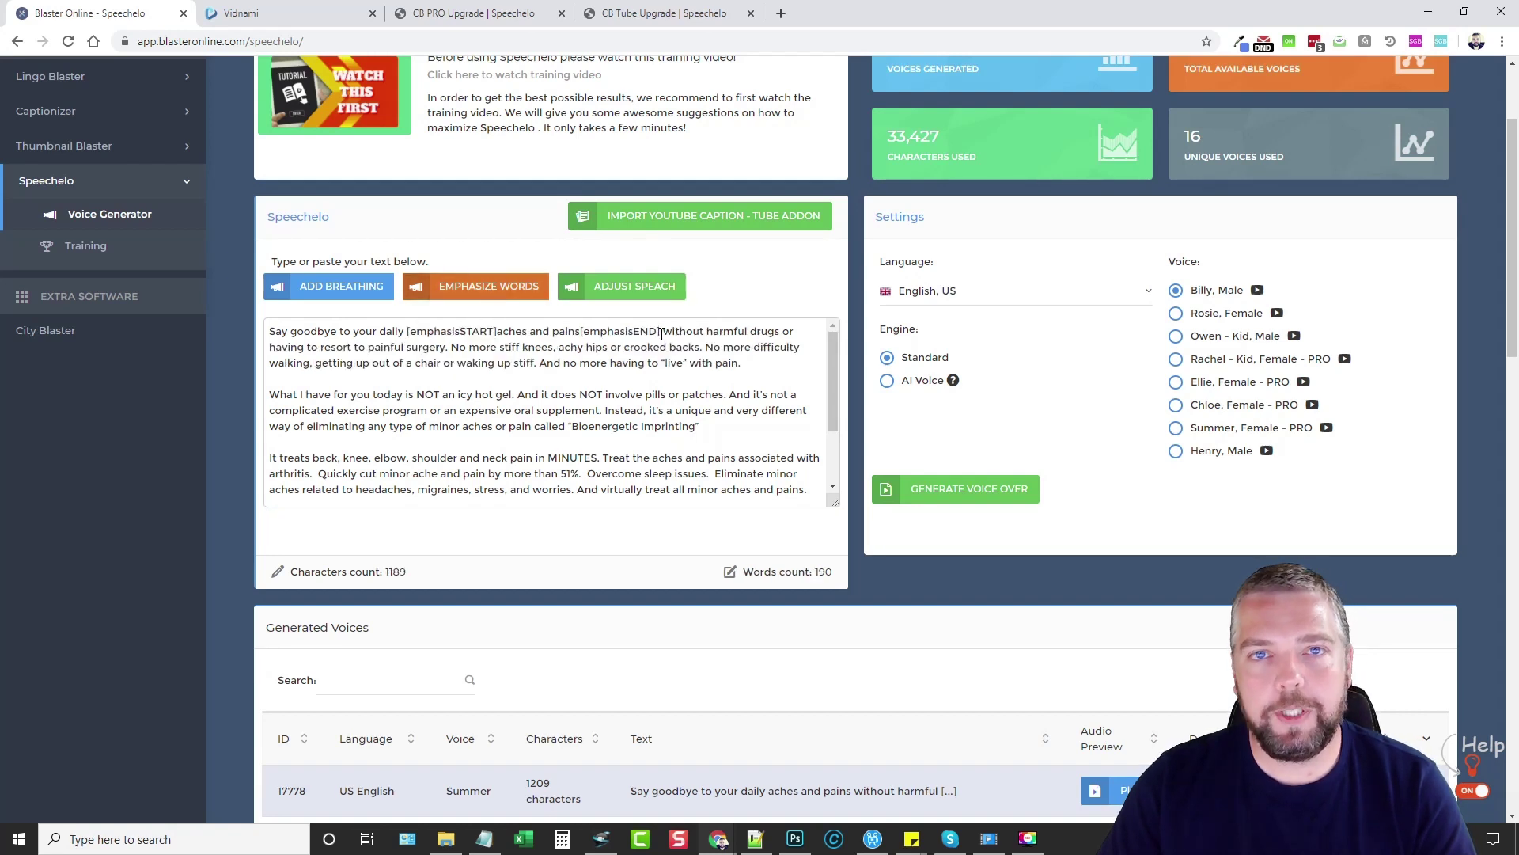
left_click(408, 331)
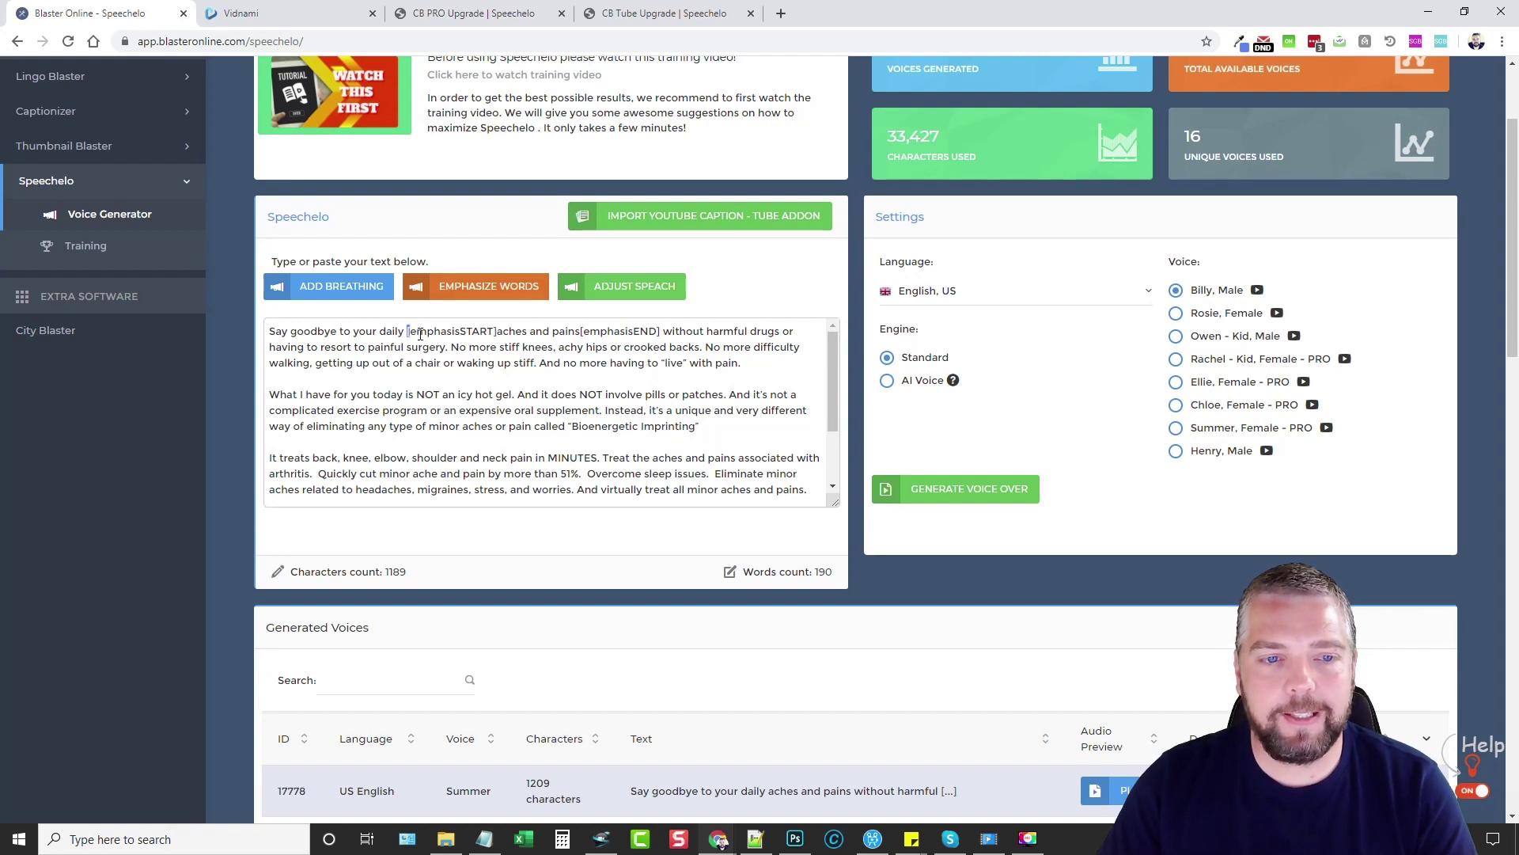
left_click_drag(409, 331, 513, 331)
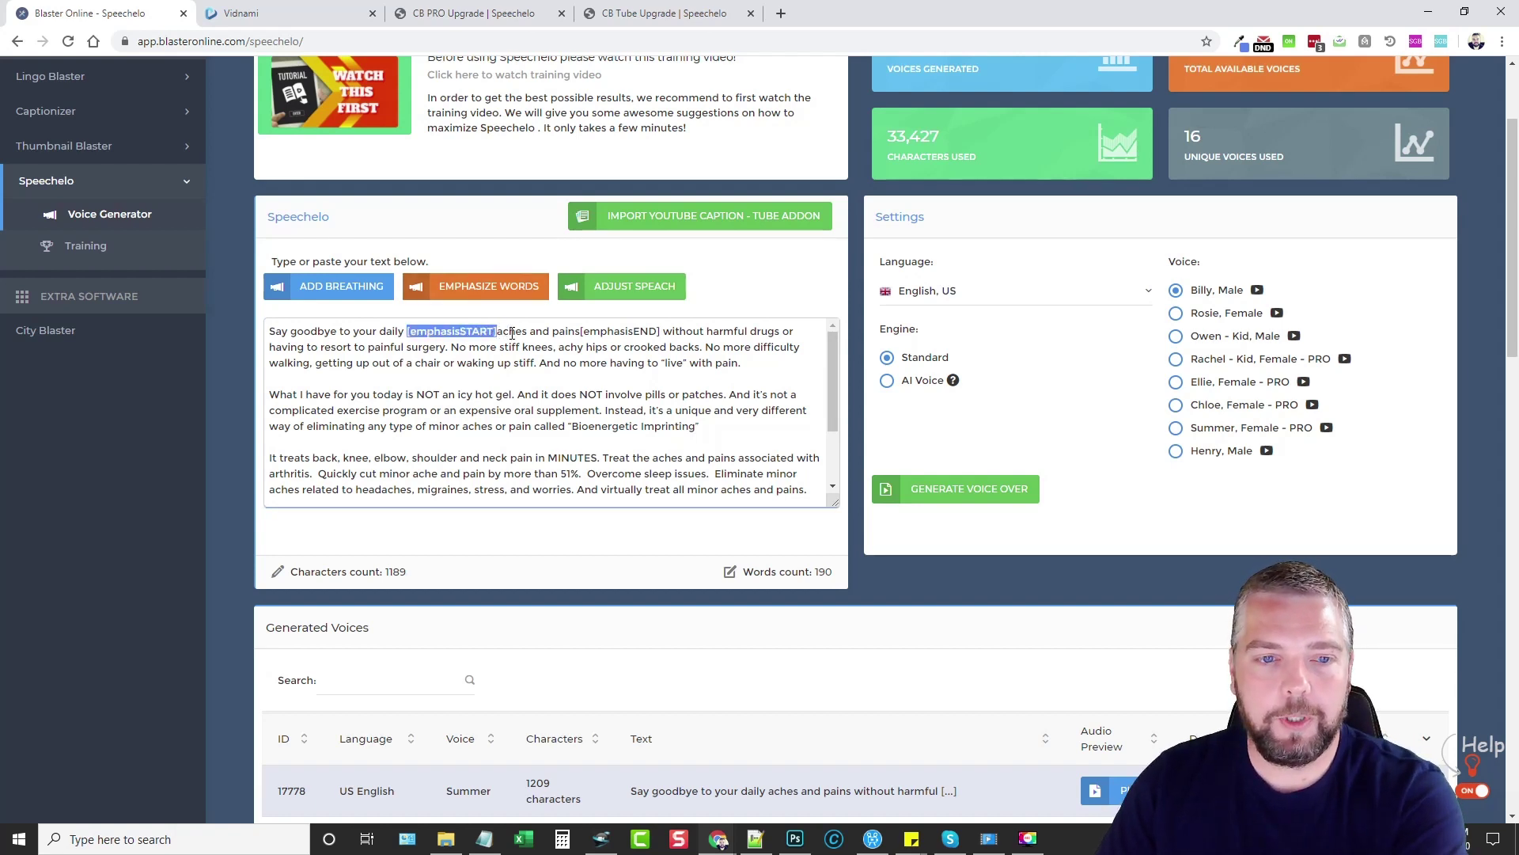
key("Delete")
left_click_drag(492, 331, 571, 332)
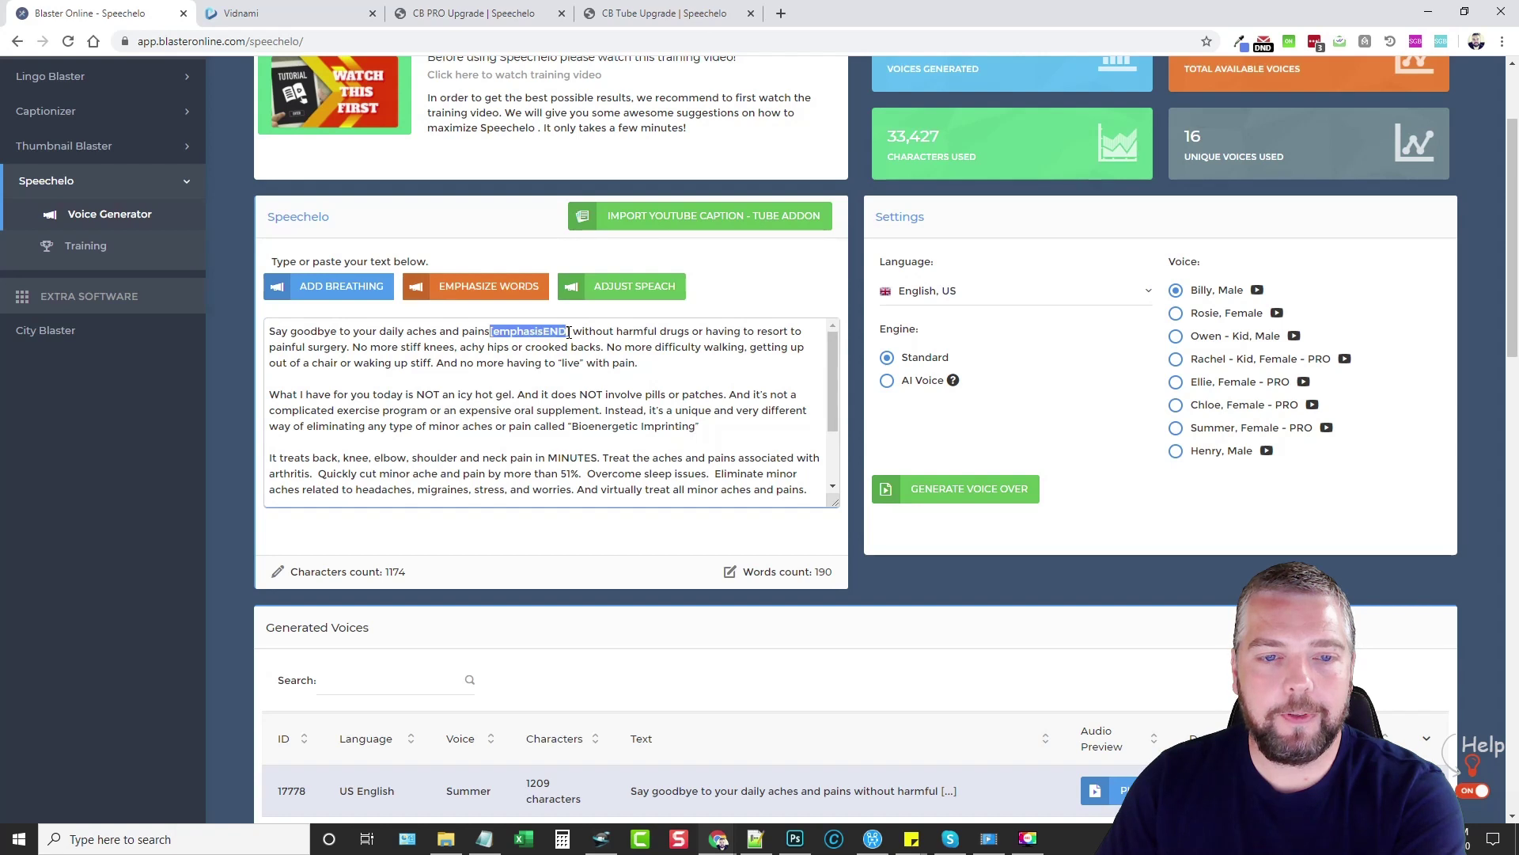
key("Delete")
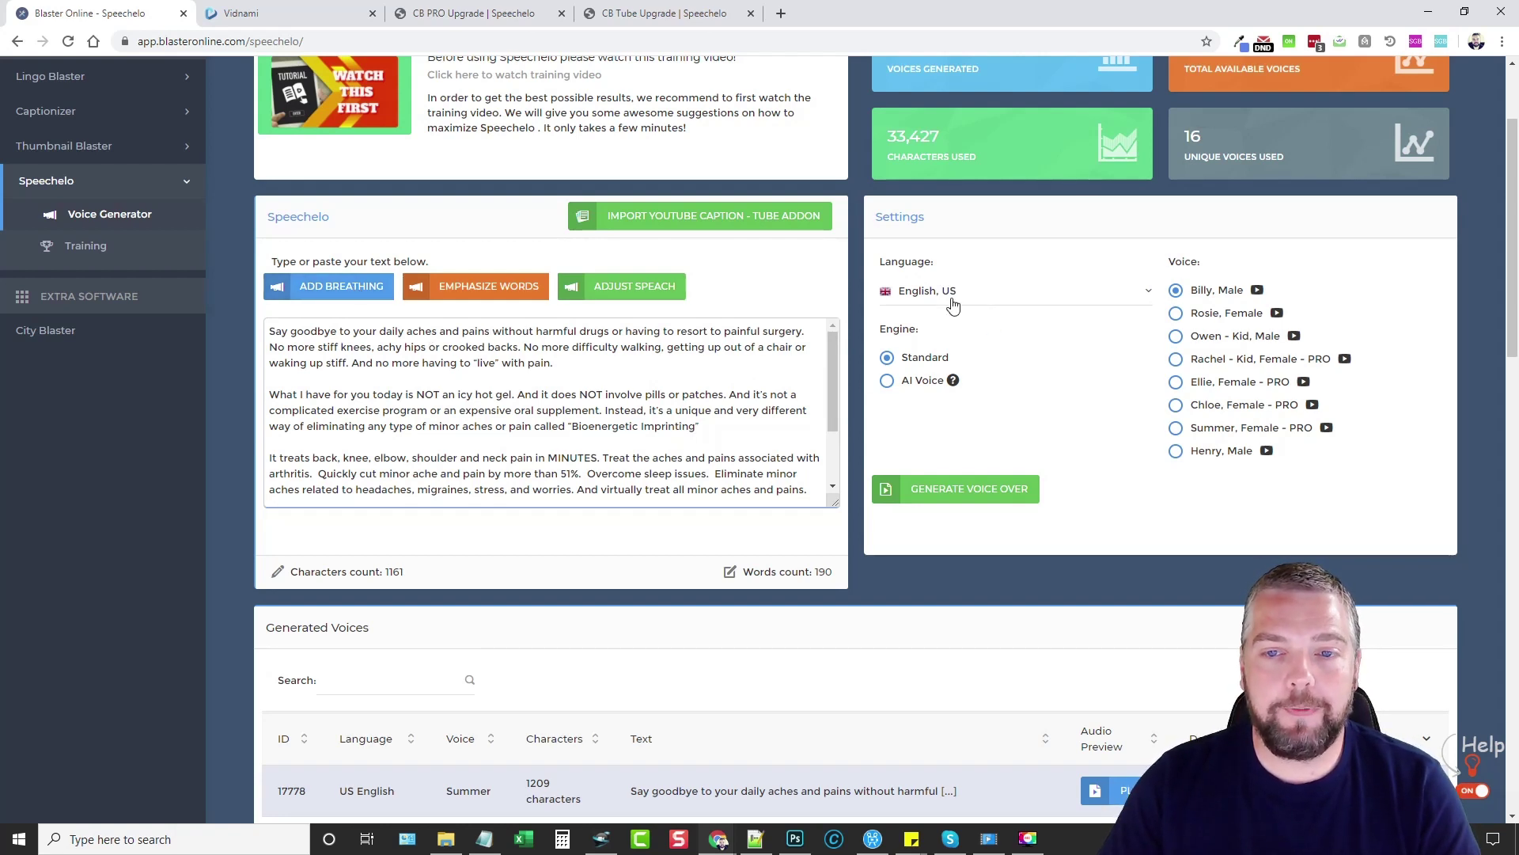
Step: Switch to the AI Voice engine, confirm dropping tags, and generate Billy's voice-over
left_click(888, 380)
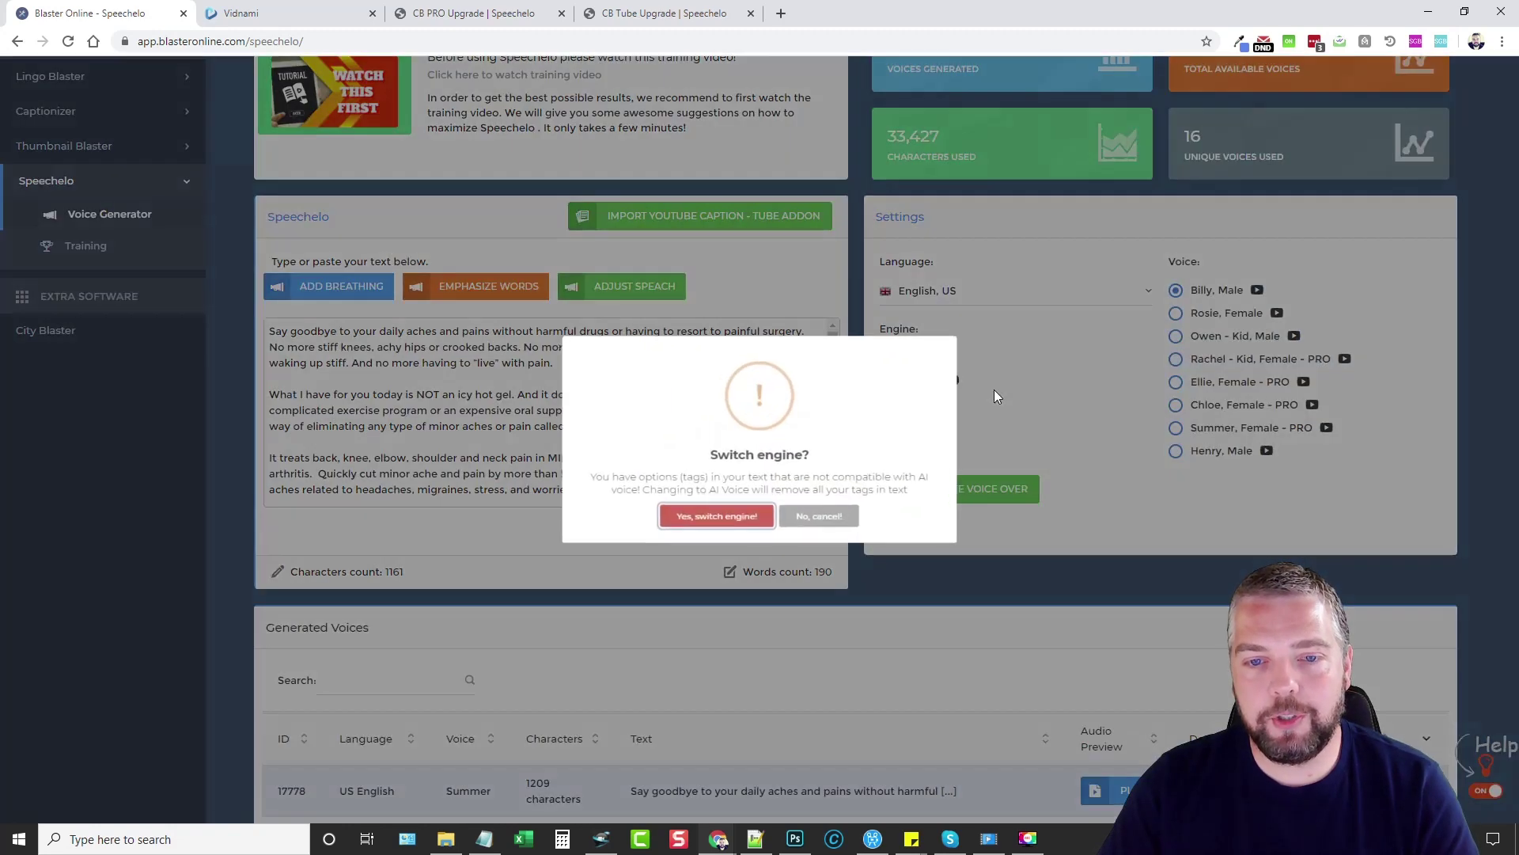
left_click(717, 517)
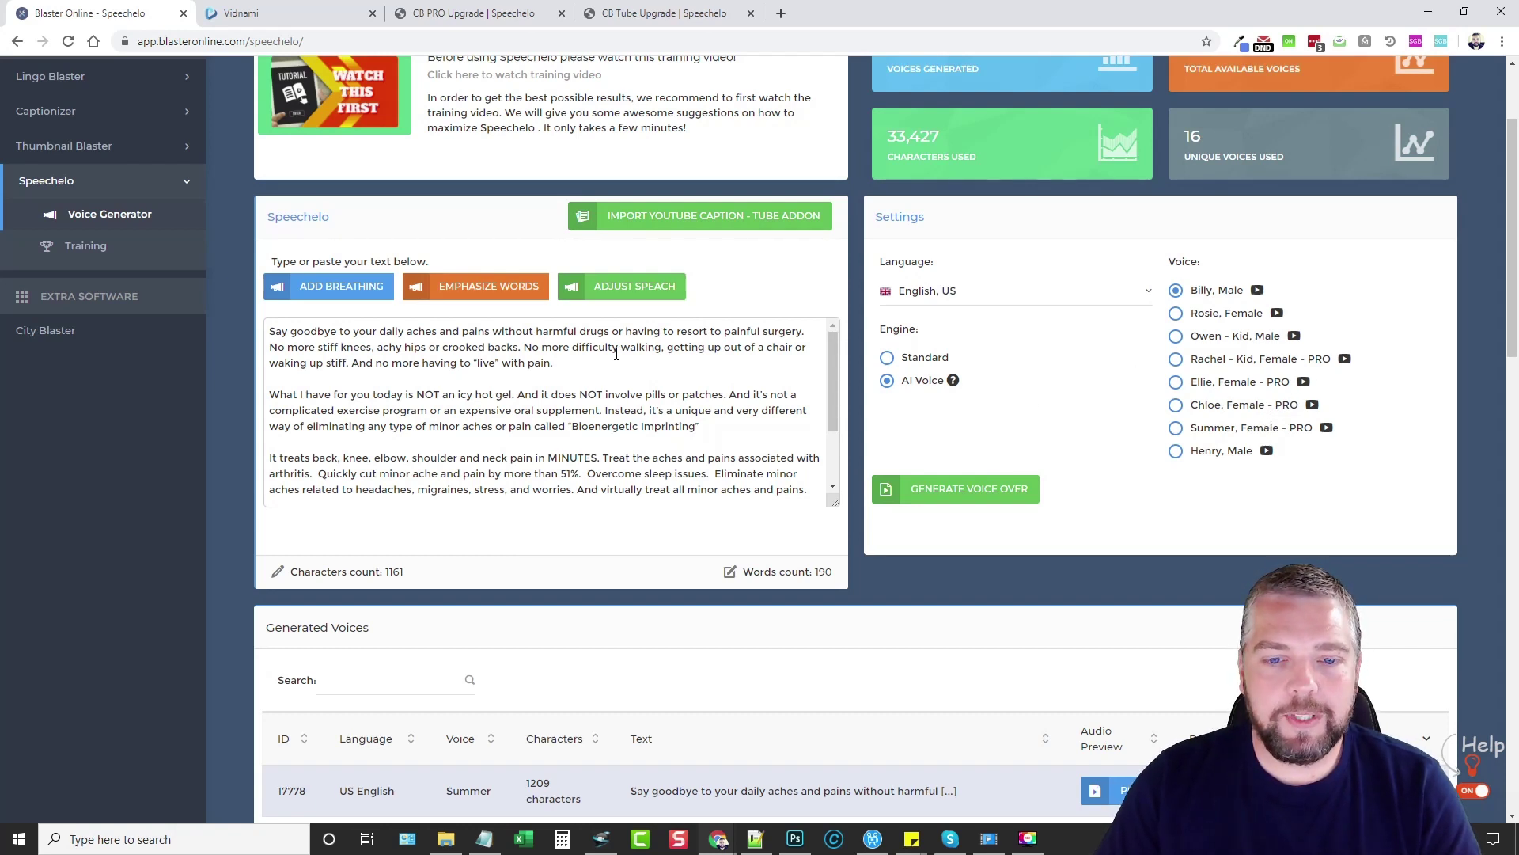
left_click(956, 487)
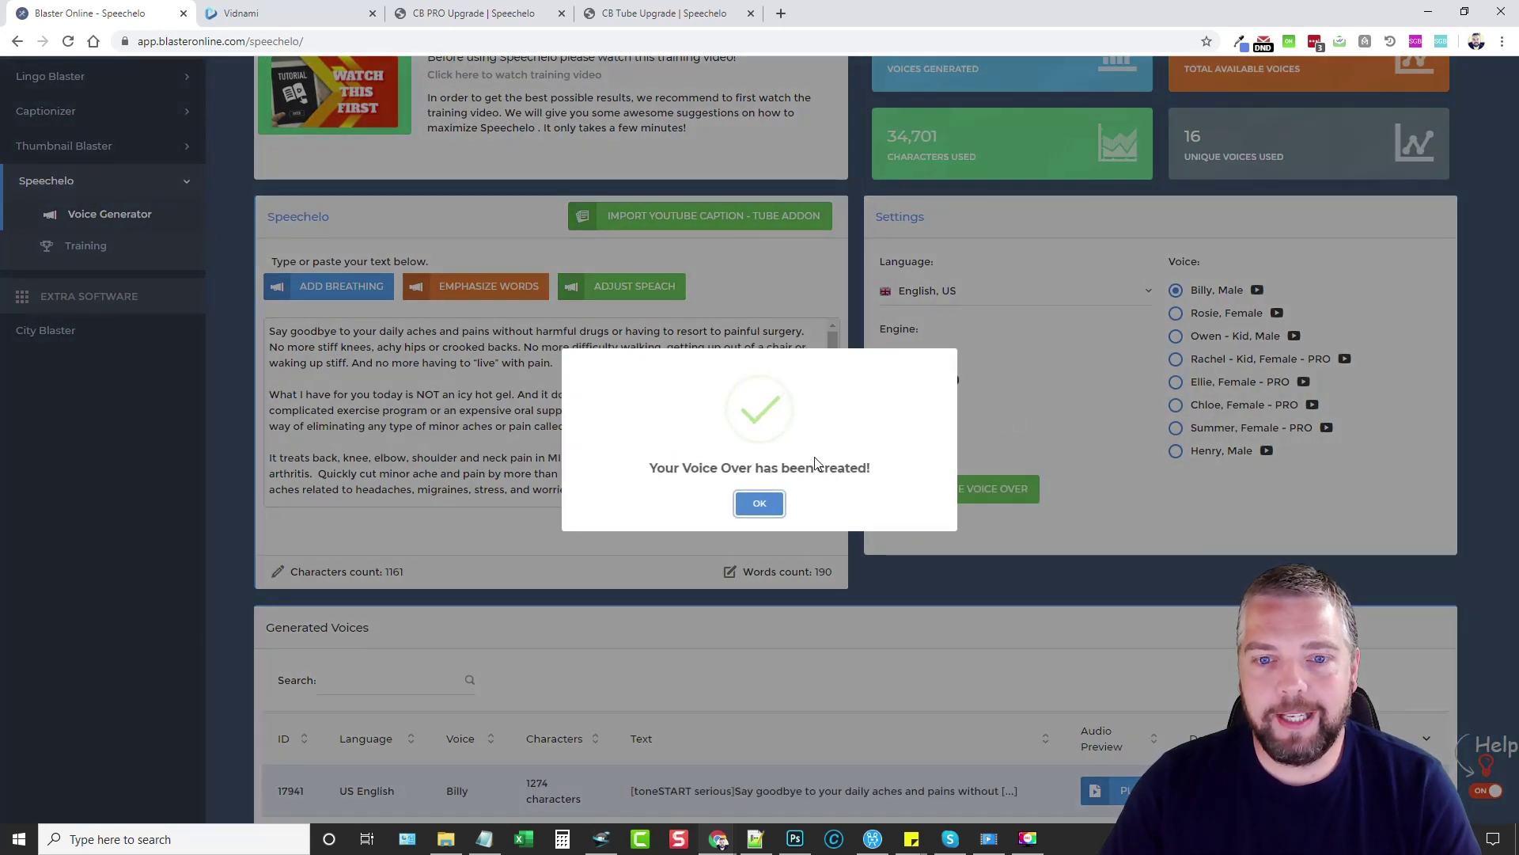
left_click(760, 503)
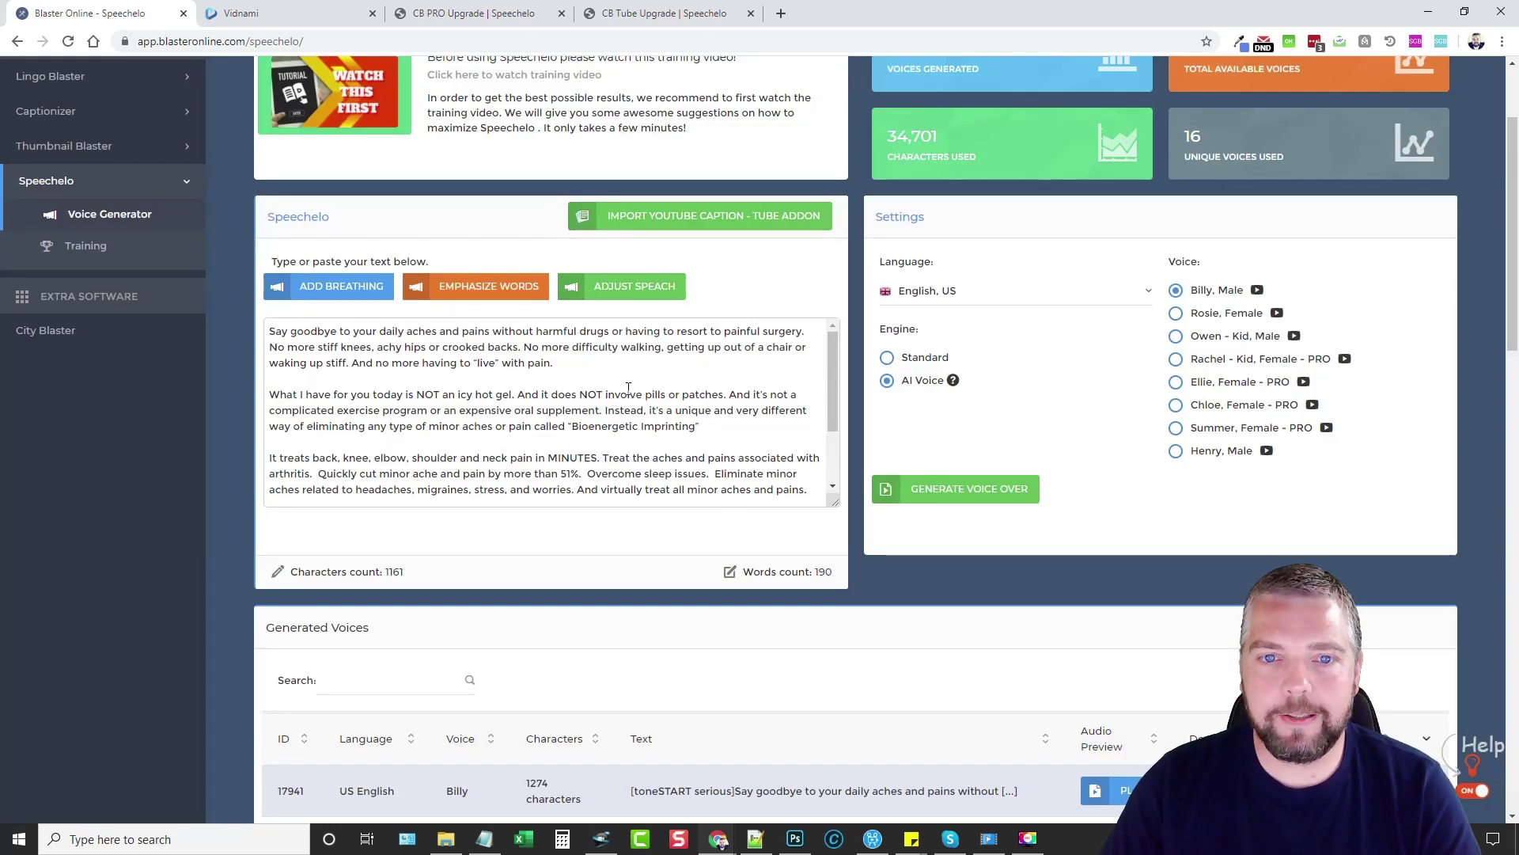
scroll(1086, 478, "down", 3)
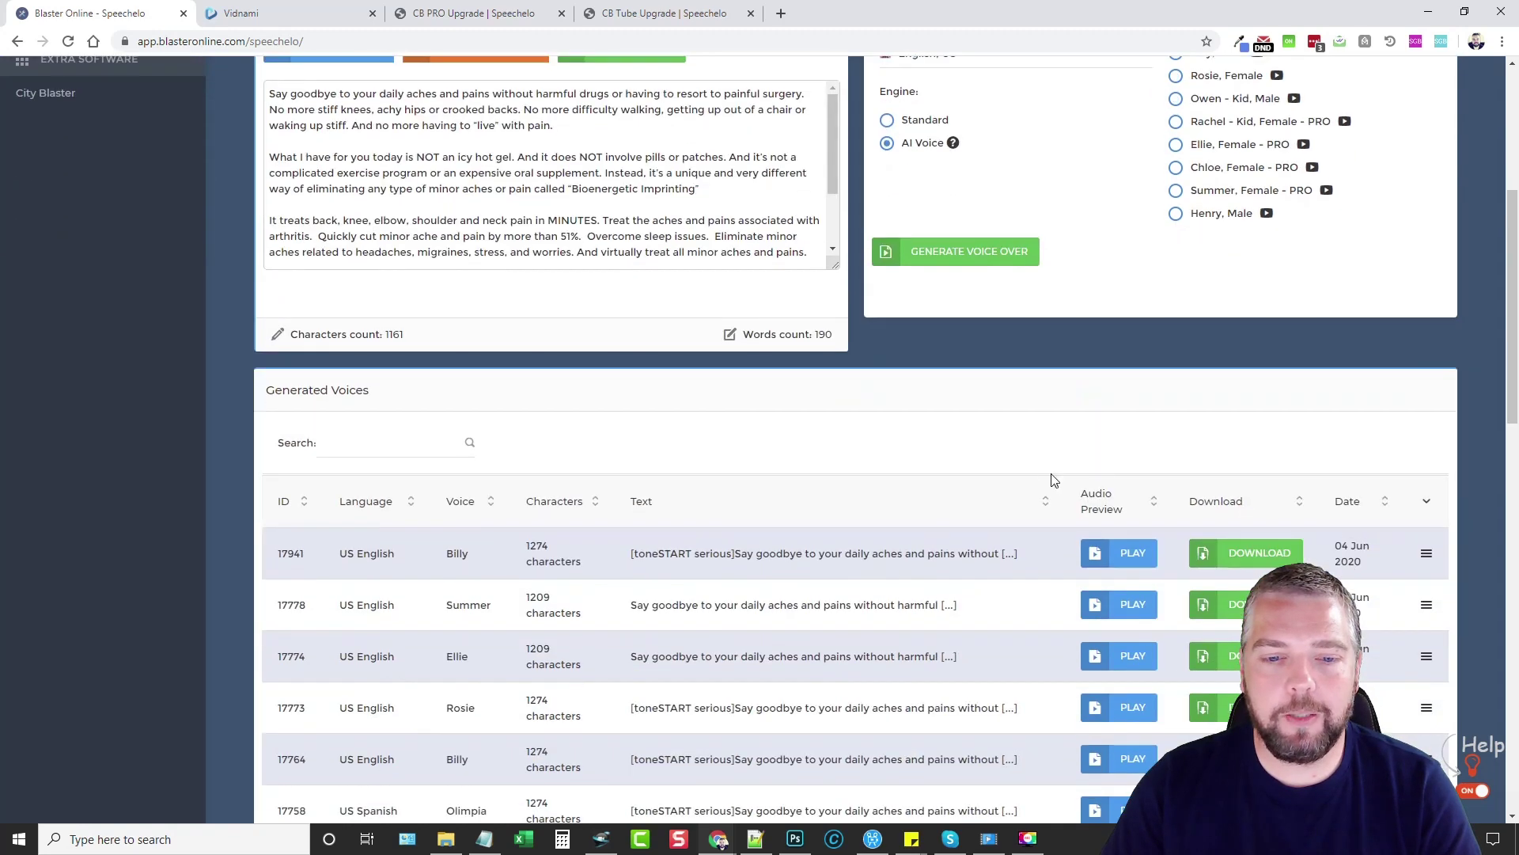
scroll(879, 452, "down", 2)
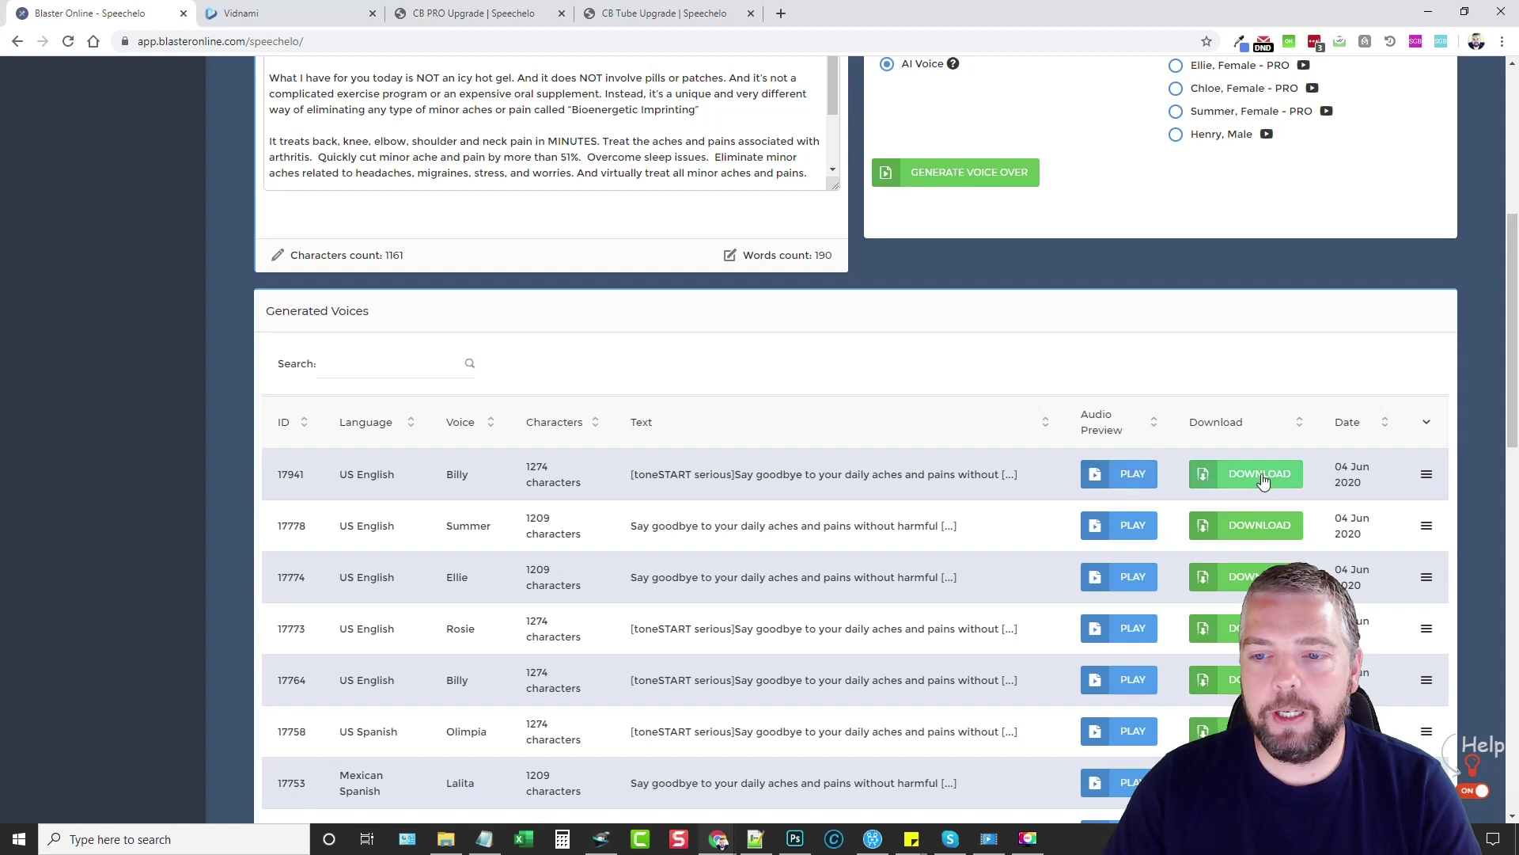
left_click(1426, 474)
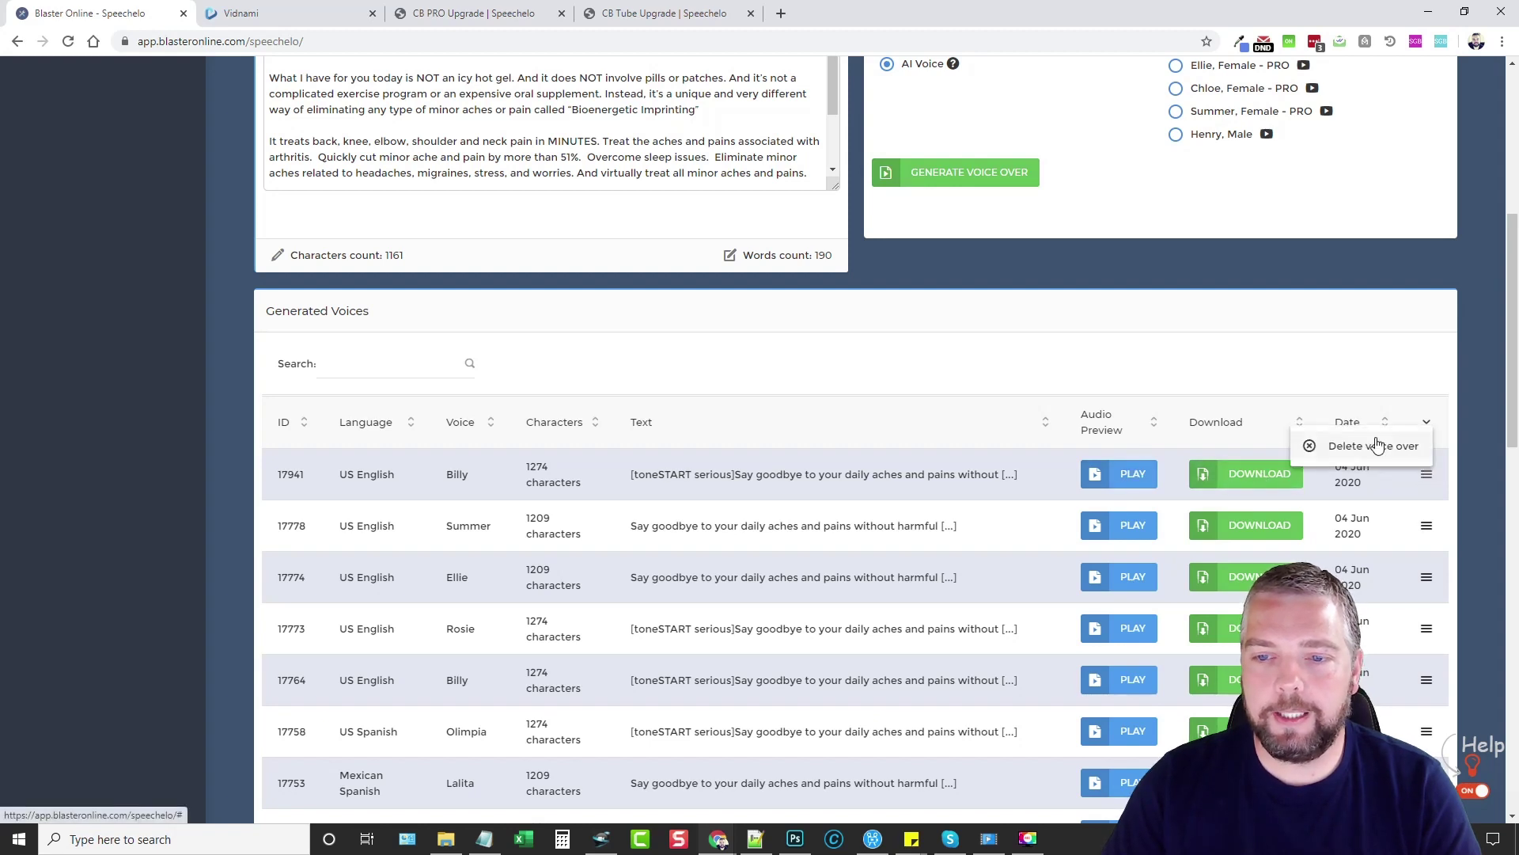
left_click(914, 368)
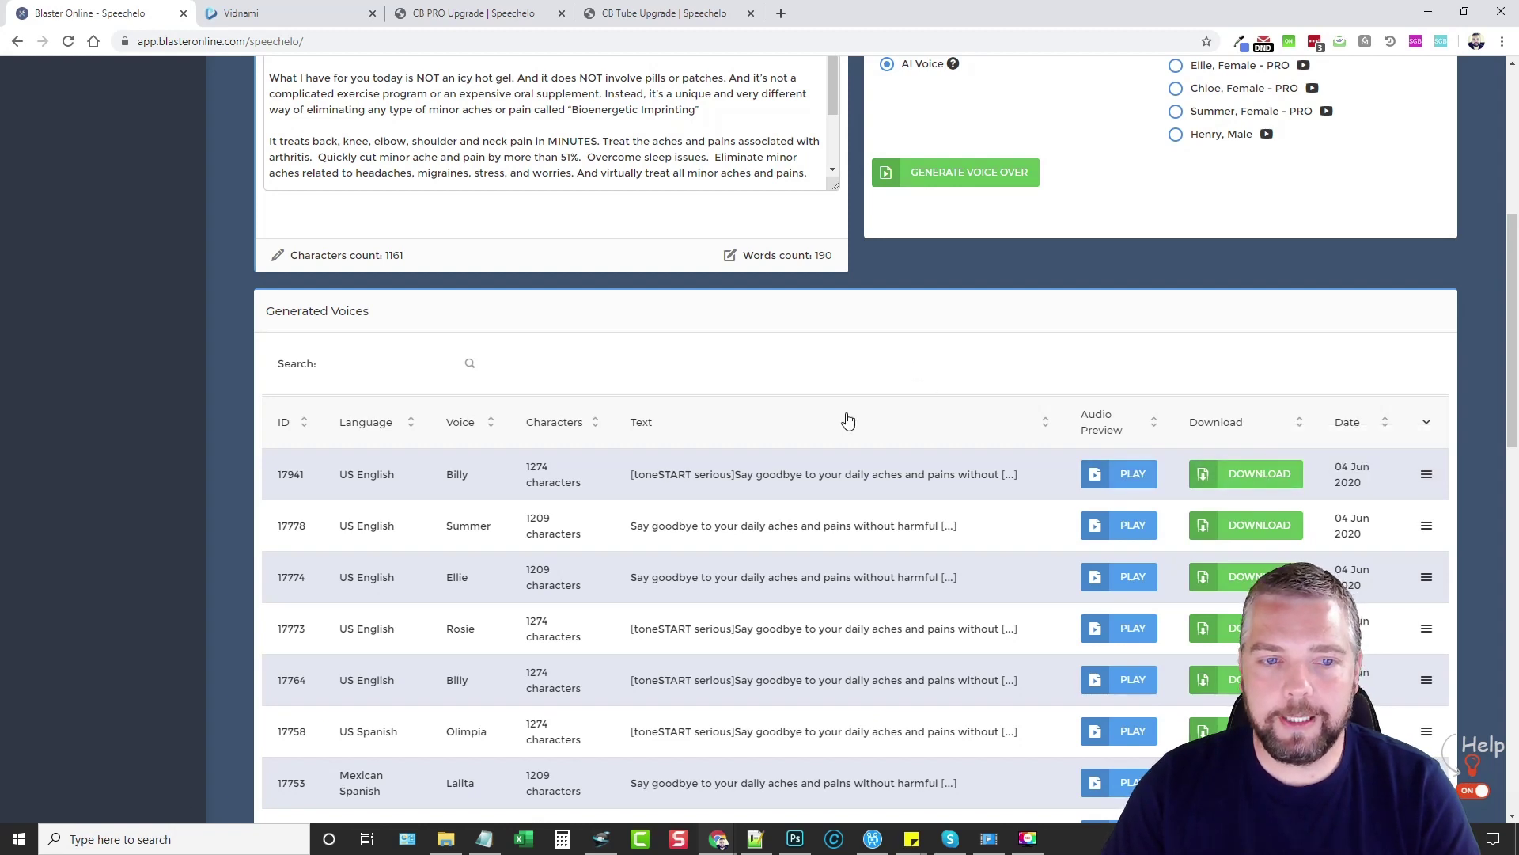
left_click(397, 367)
scroll(664, 513, "down", 5)
scroll(713, 522, "down", 5)
scroll(772, 534, "down", 3)
scroll(849, 542, "up", 6)
scroll(849, 542, "up", 8)
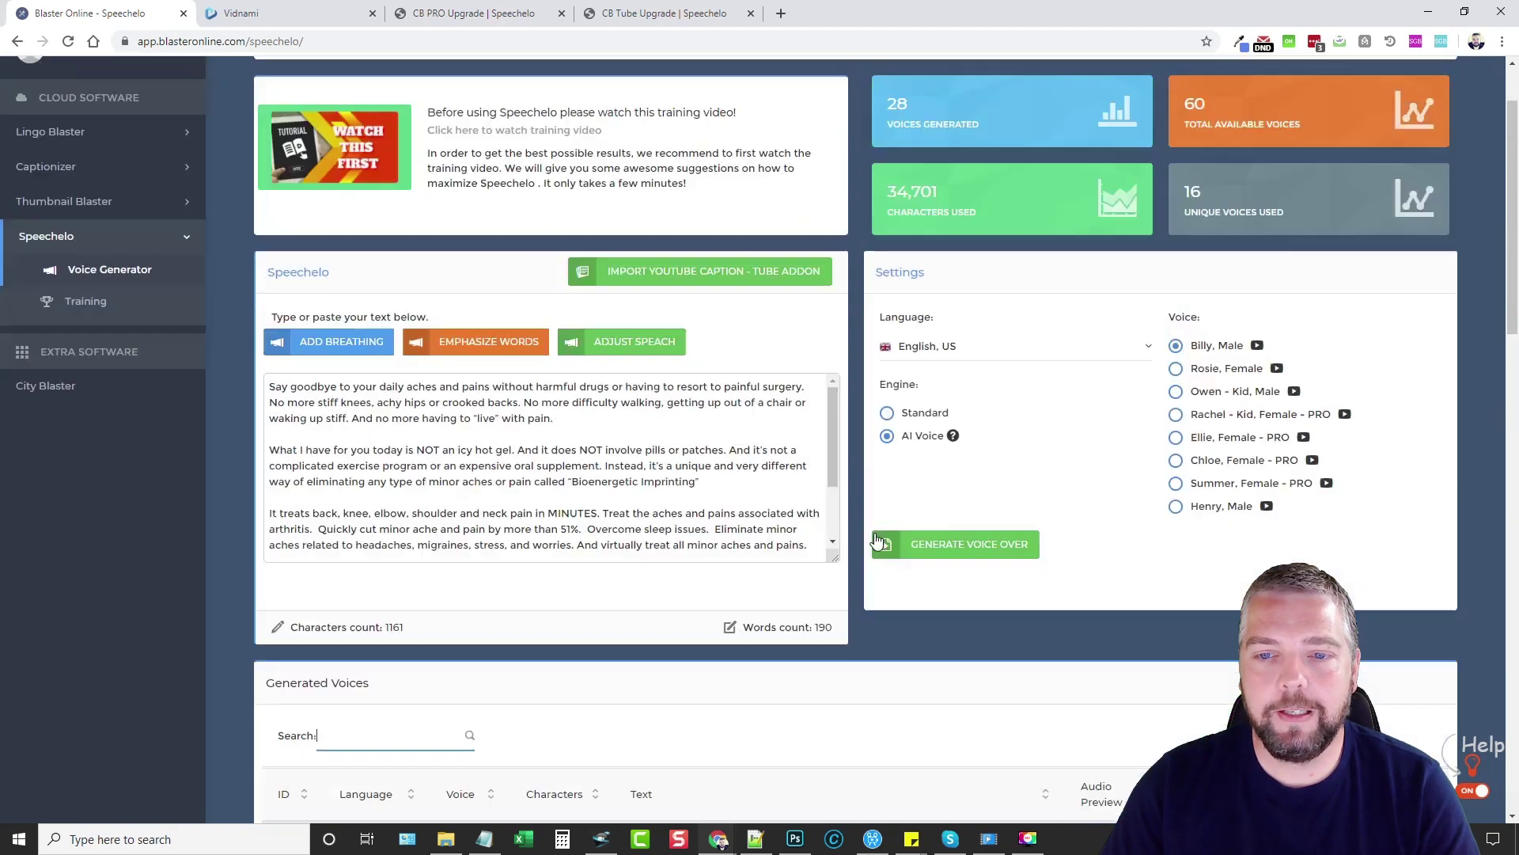
scroll(903, 542, "up", 3)
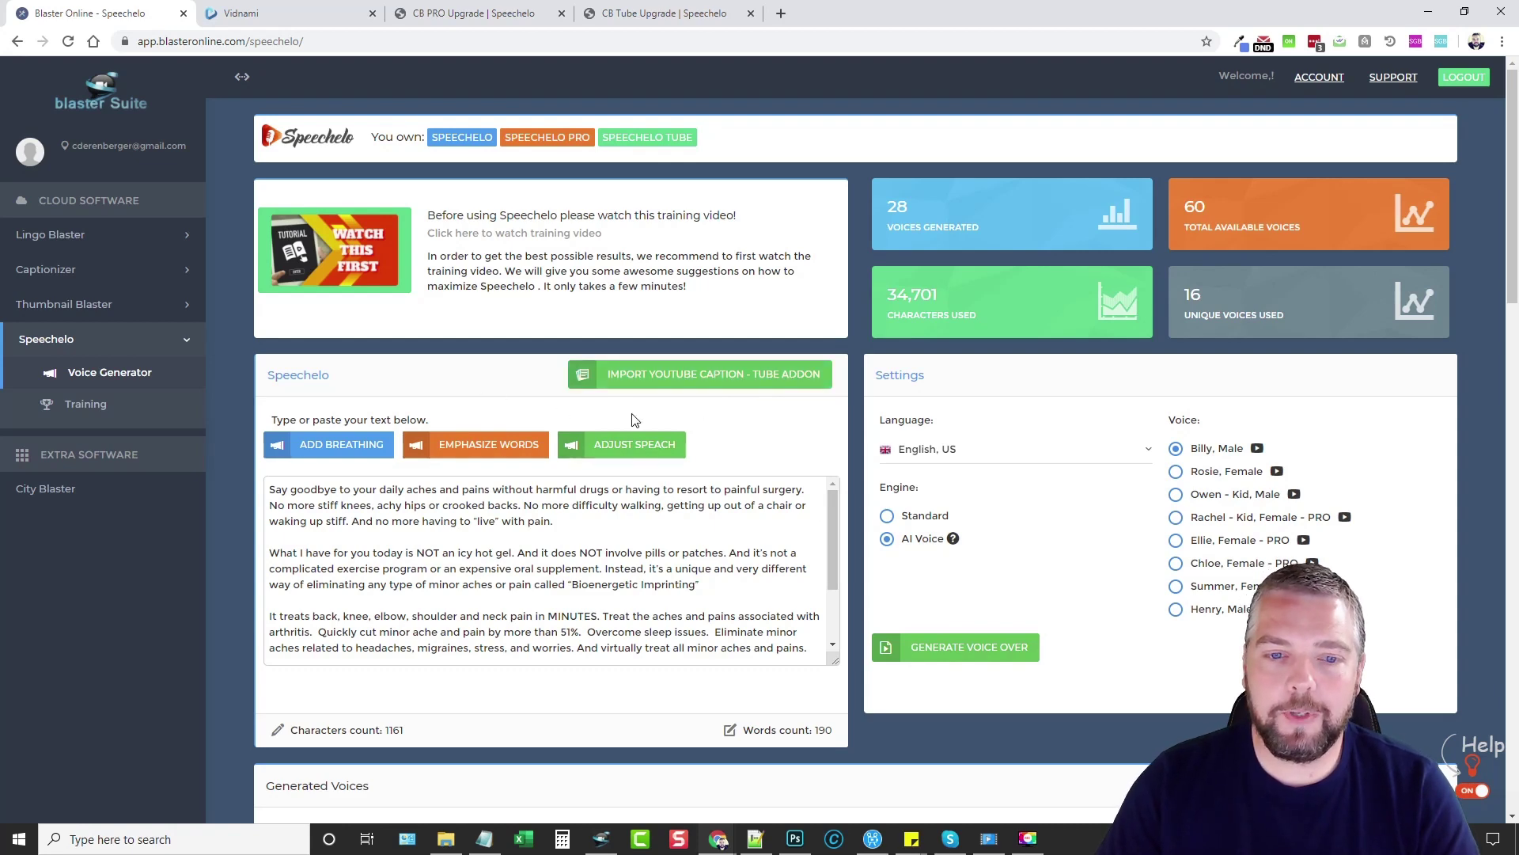
left_click(476, 13)
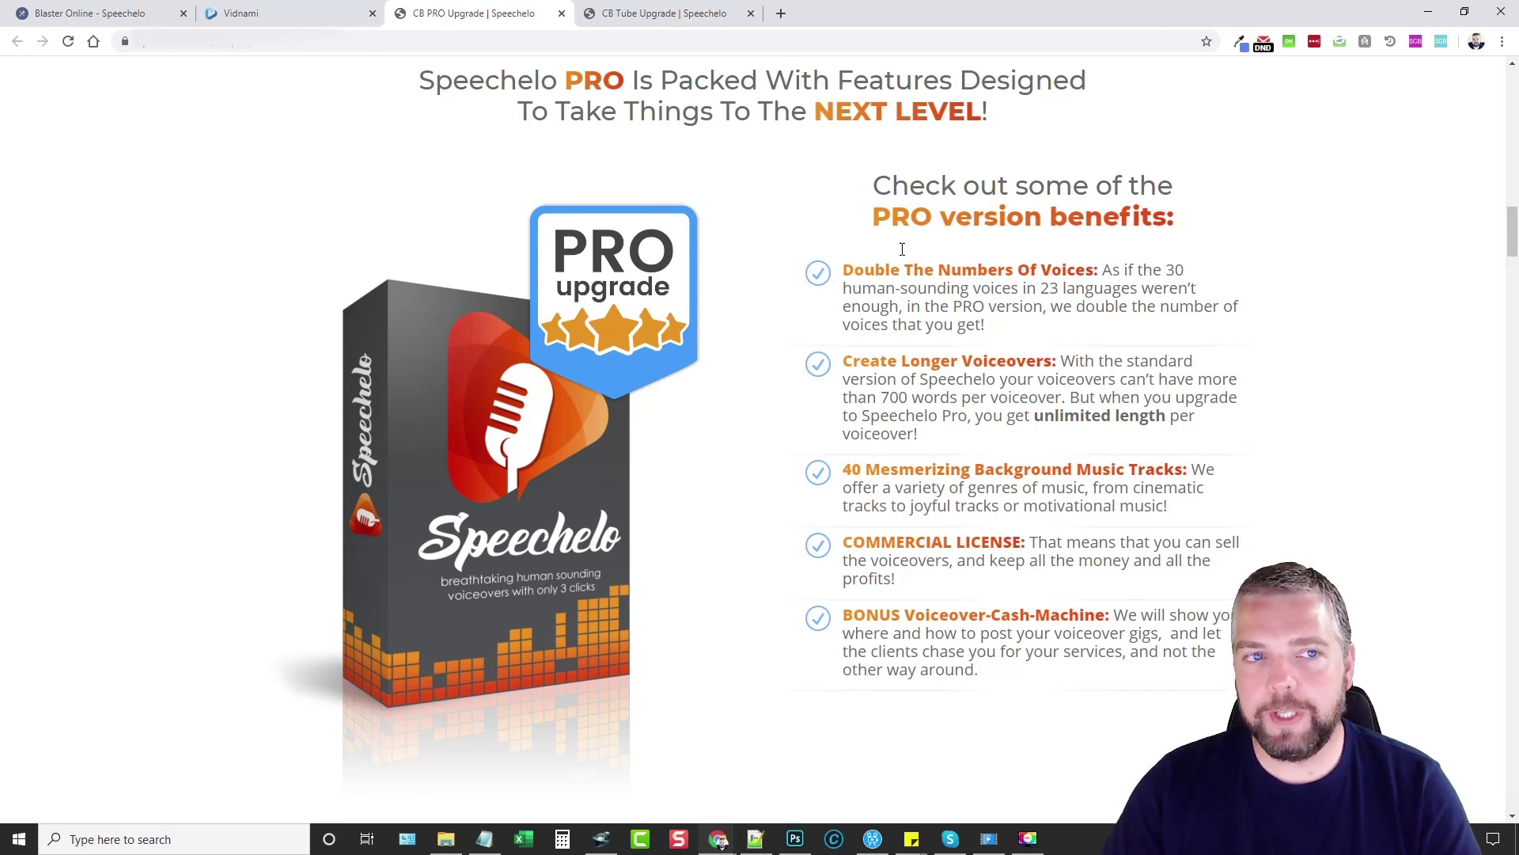
Step: Flip from the PRO upgrade page to the voice generator and back, then view the Tube offer
left_click(289, 13)
left_click(95, 13)
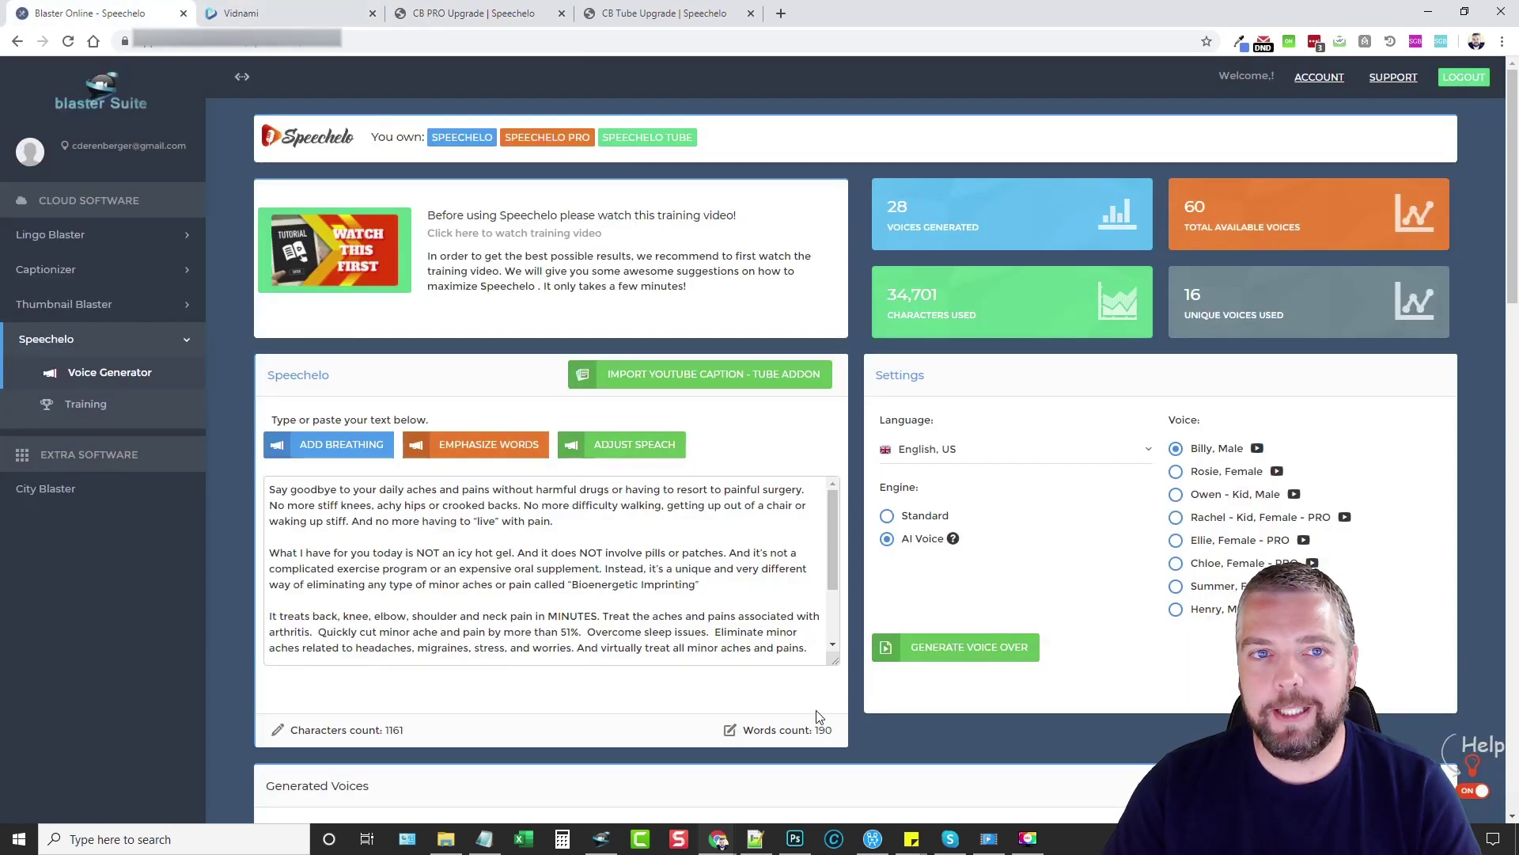
left_click(475, 13)
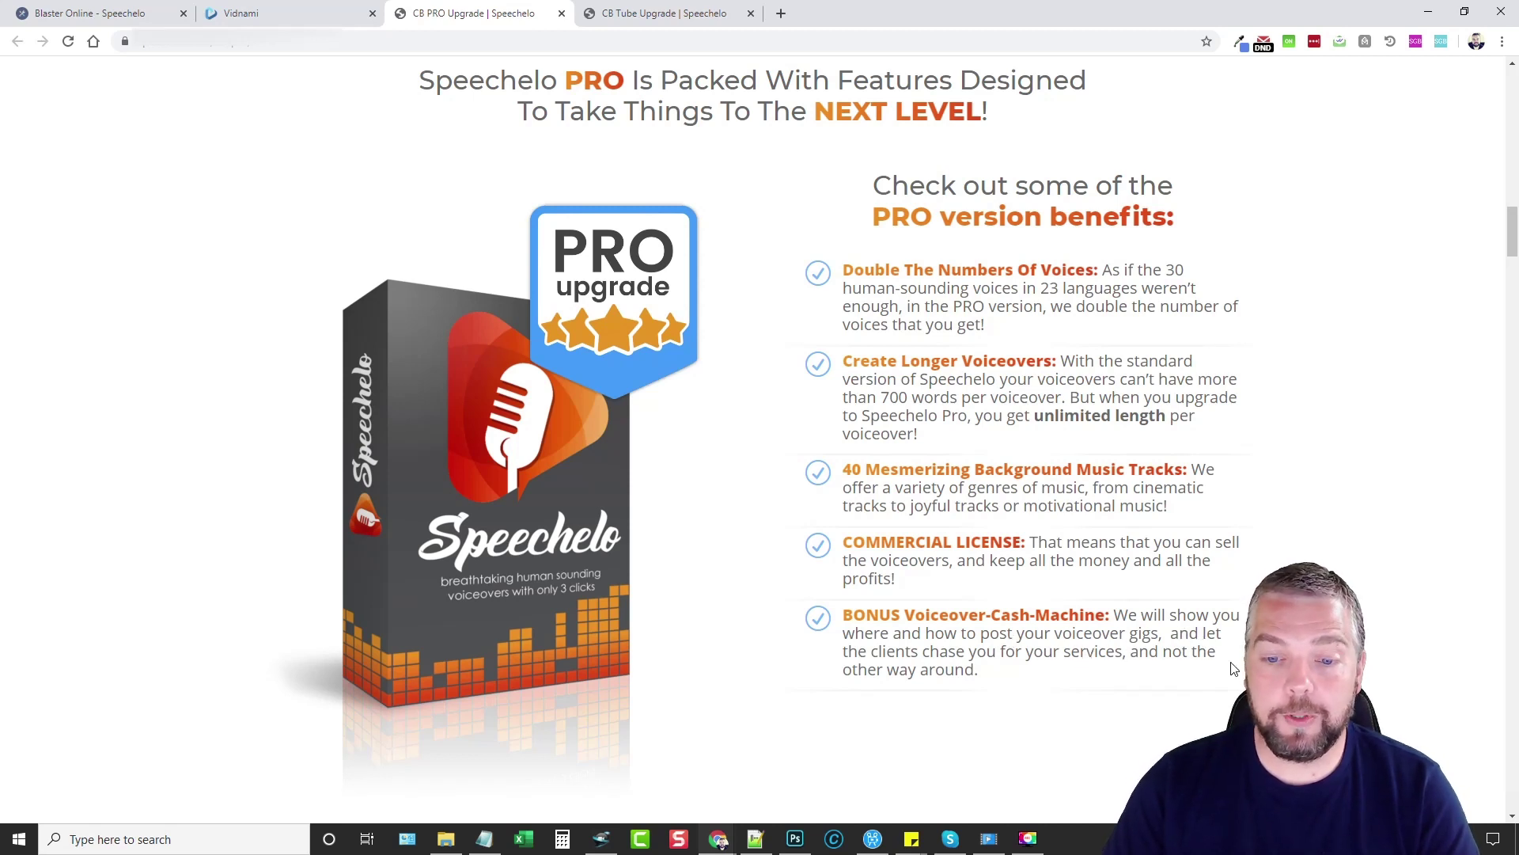
left_click(672, 15)
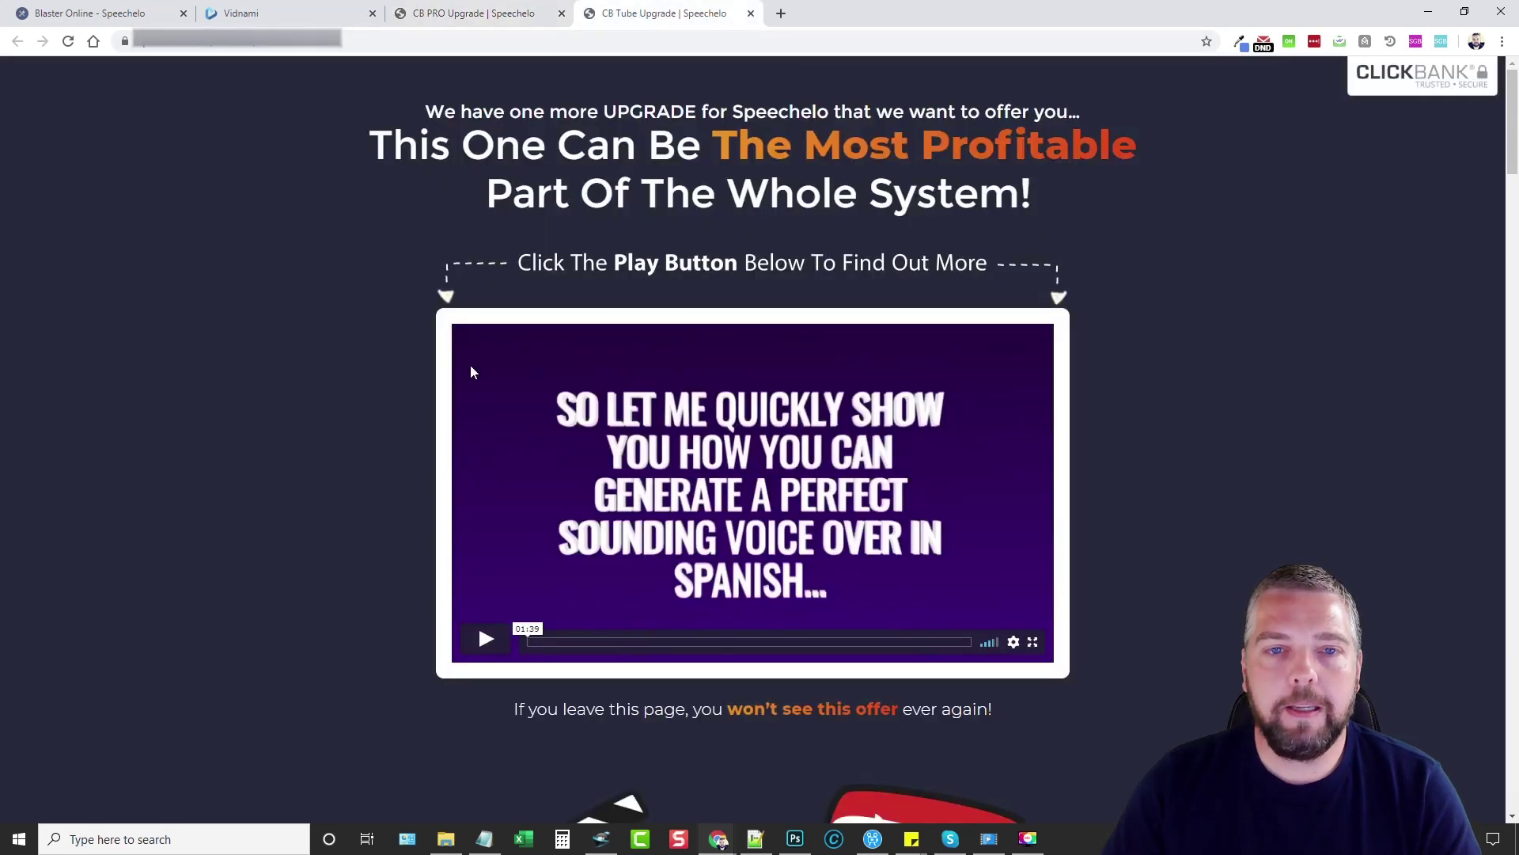
scroll(375, 512, "down", 5)
scroll(372, 513, "down", 5)
scroll(839, 480, "down", 5)
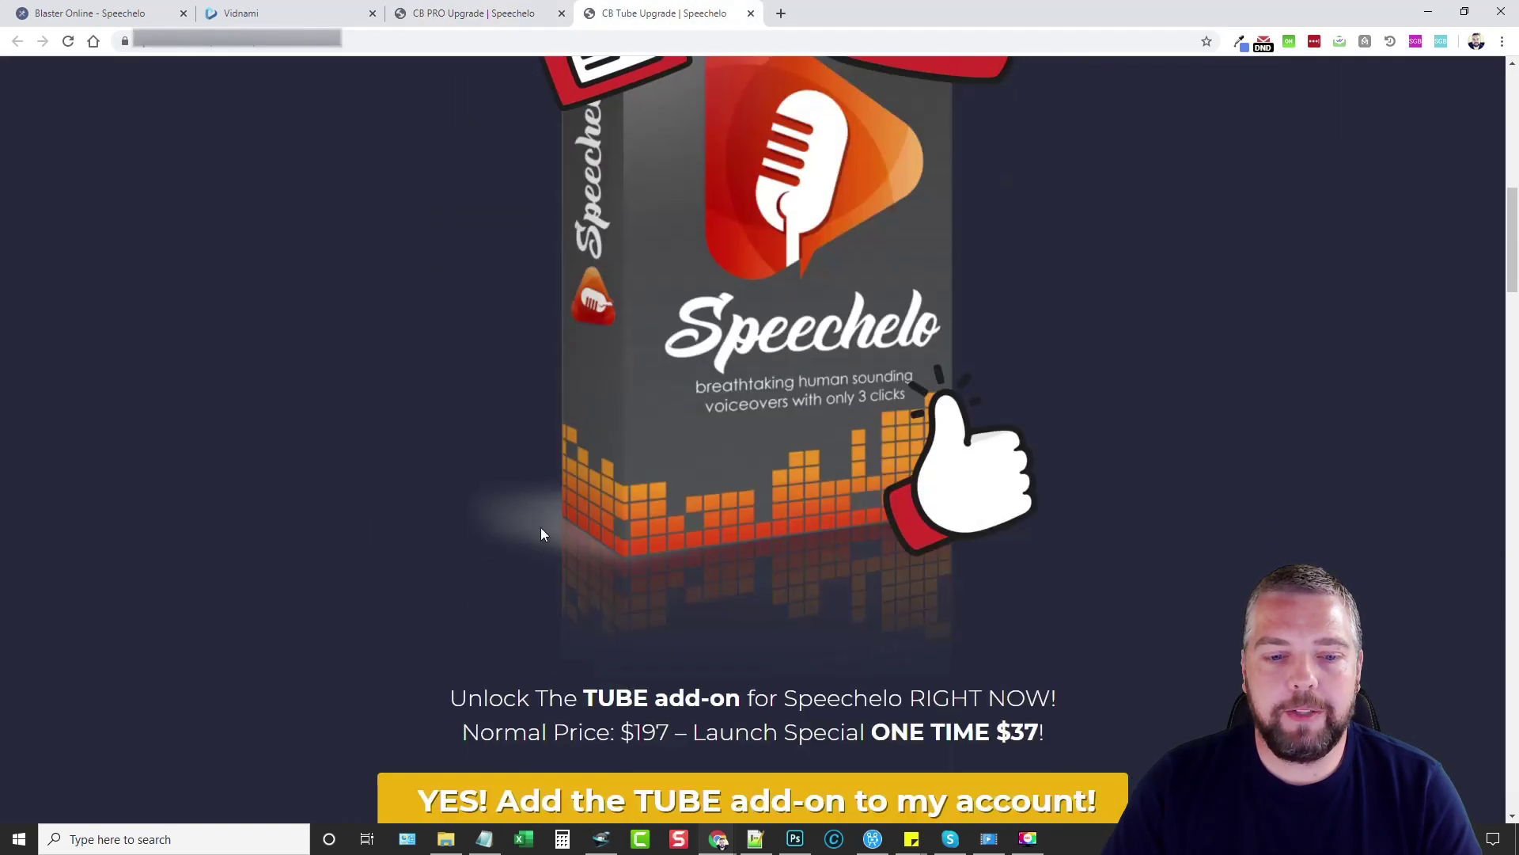
scroll(541, 528, "down", 5)
scroll(473, 458, "down", 2)
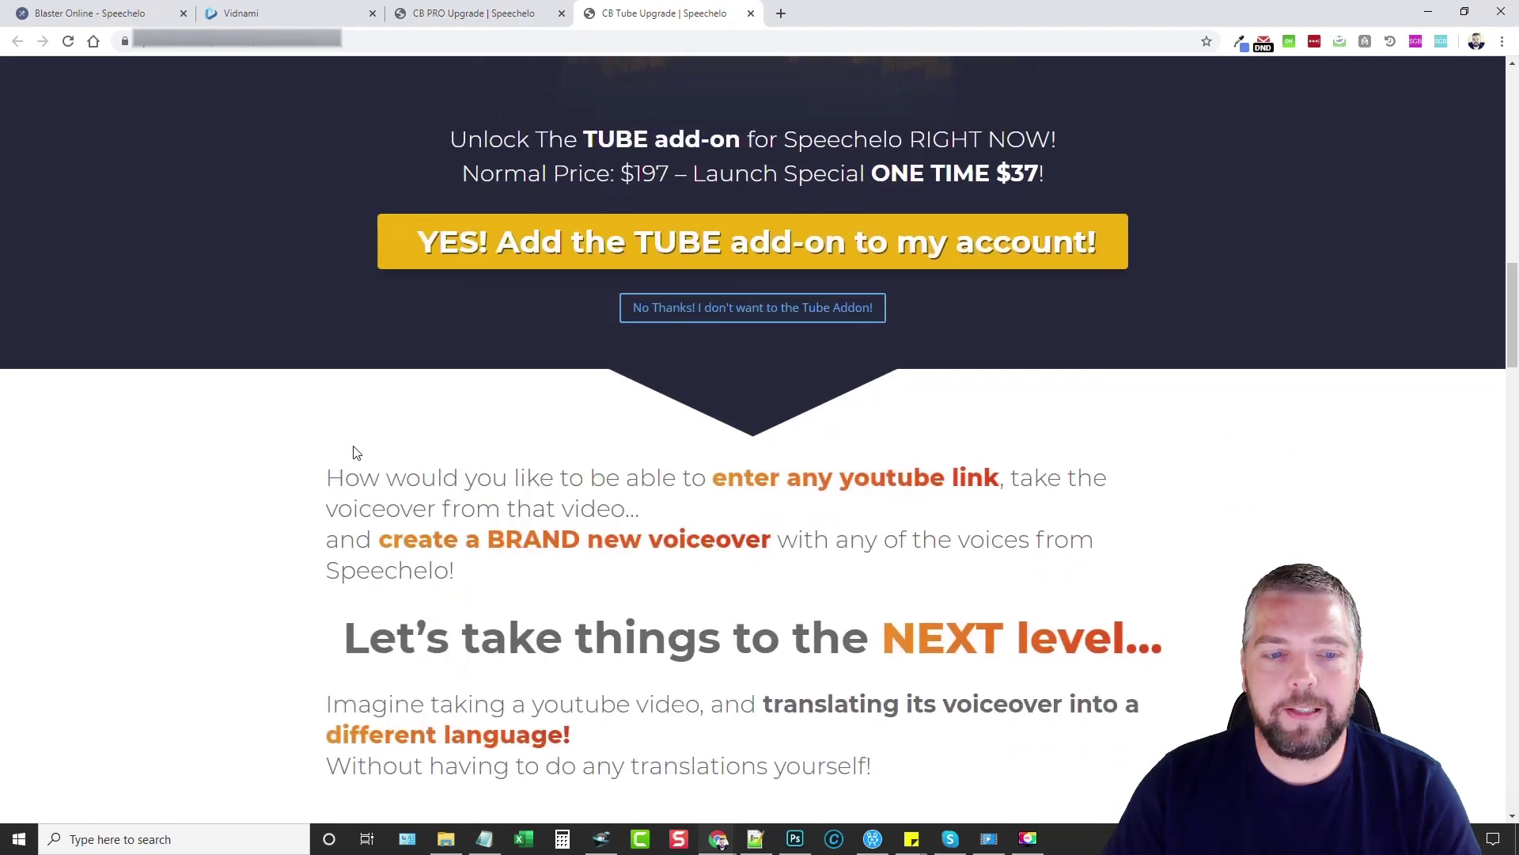
scroll(357, 452, "down", 4)
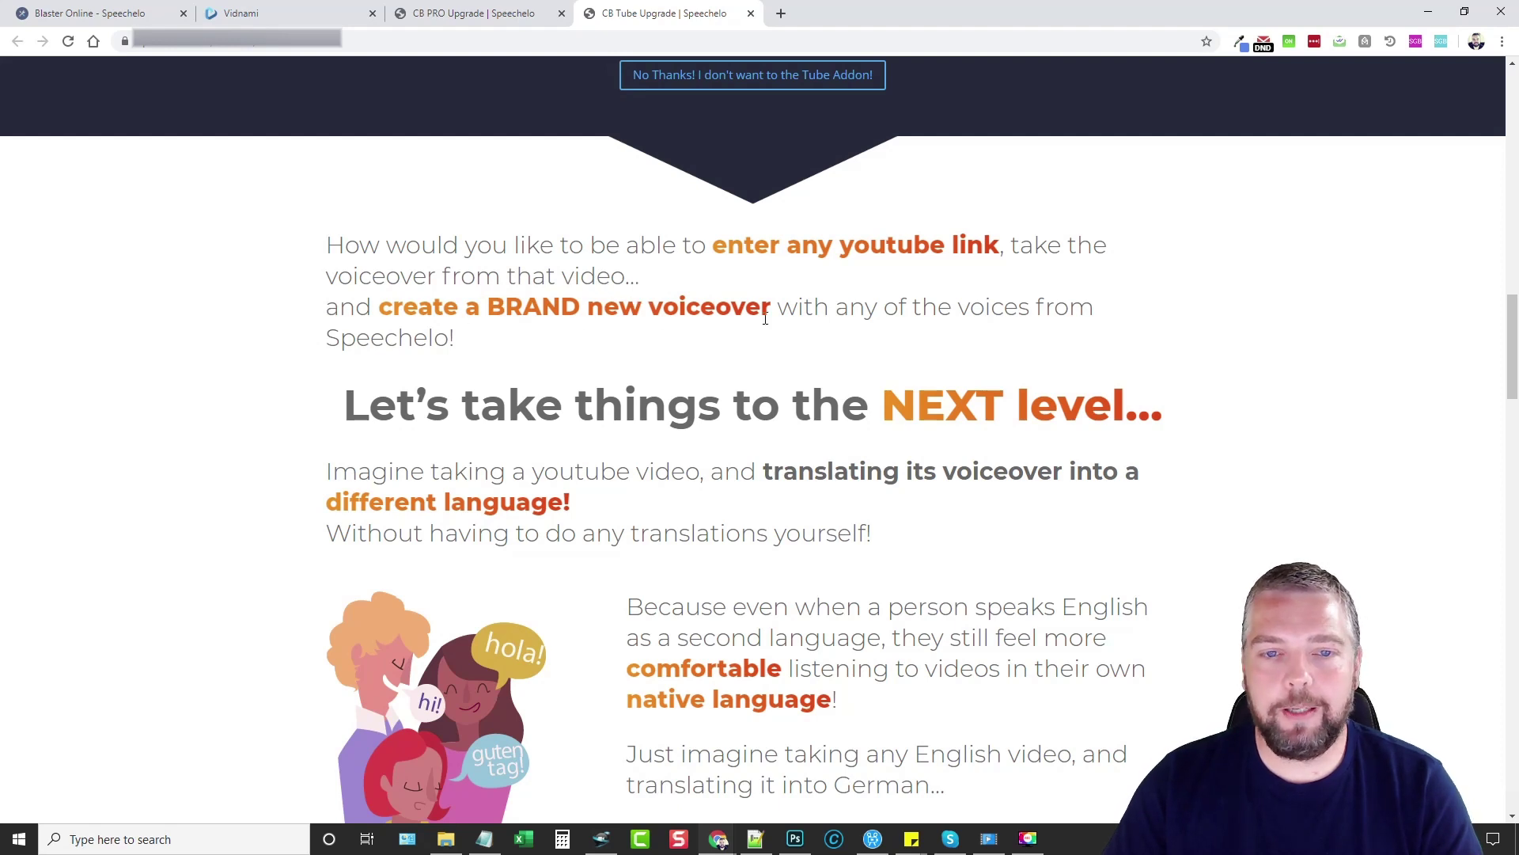
scroll(393, 363, "down", 2)
scroll(493, 237, "down", 2)
scroll(694, 358, "down", 1)
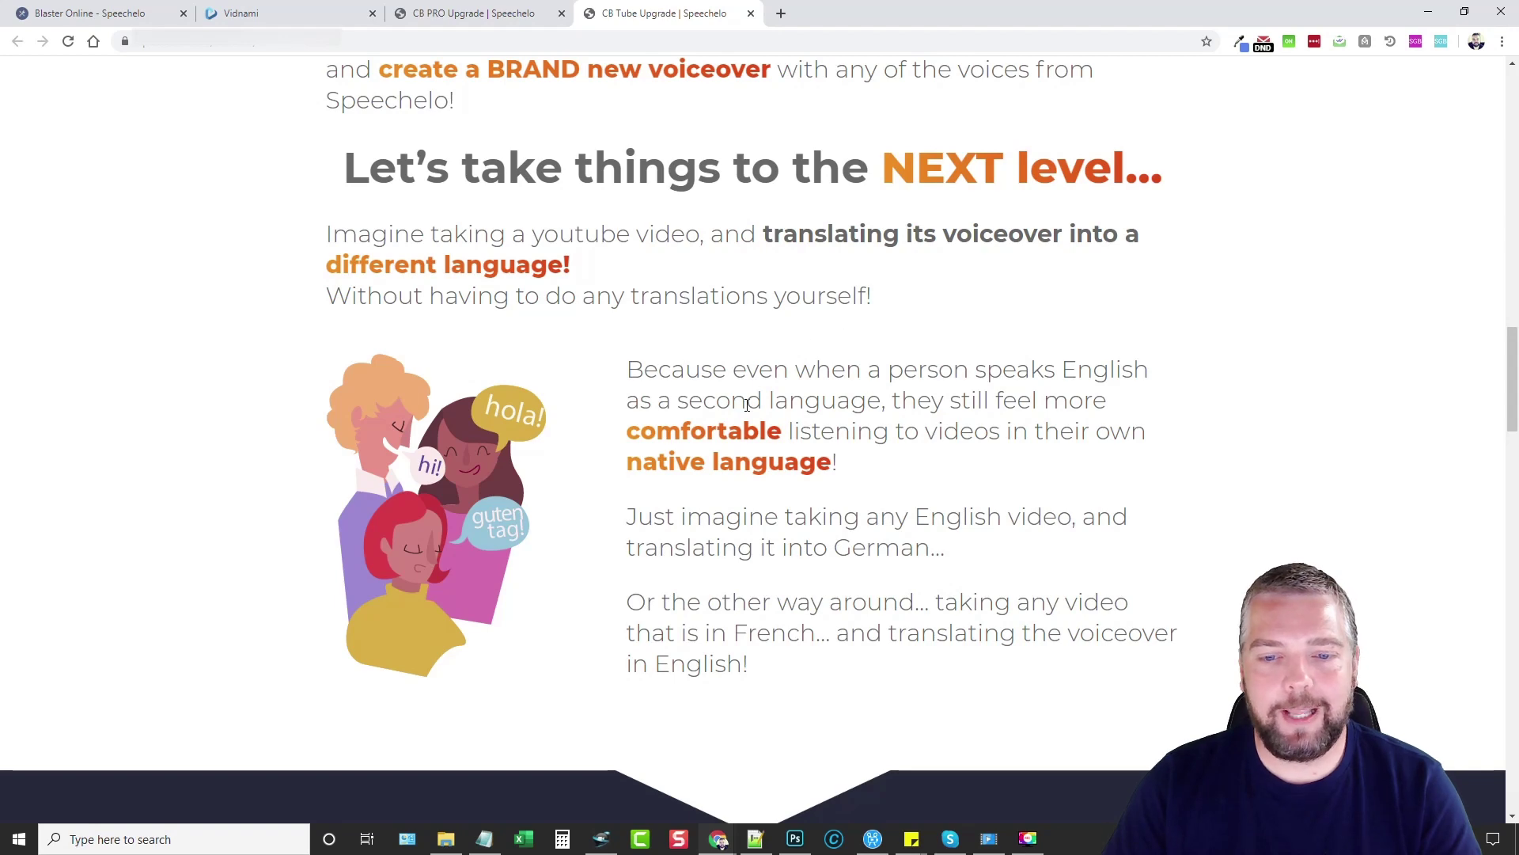
scroll(816, 447, "up", 3)
scroll(816, 448, "up", 3)
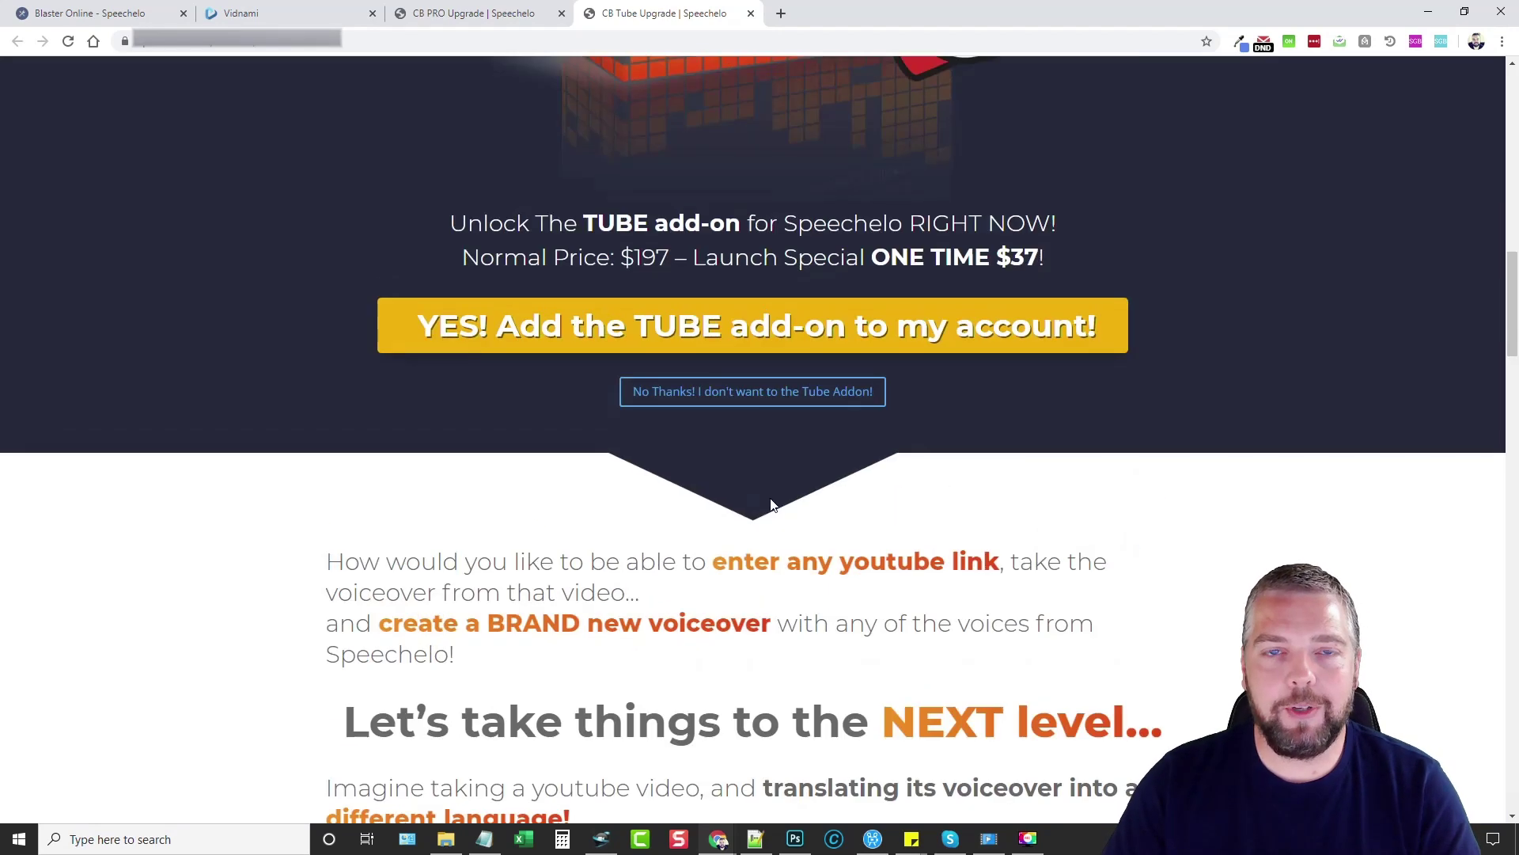
scroll(769, 503, "down", 2)
scroll(768, 503, "down", 1)
scroll(760, 393, "down", 1)
scroll(725, 254, "down", 1)
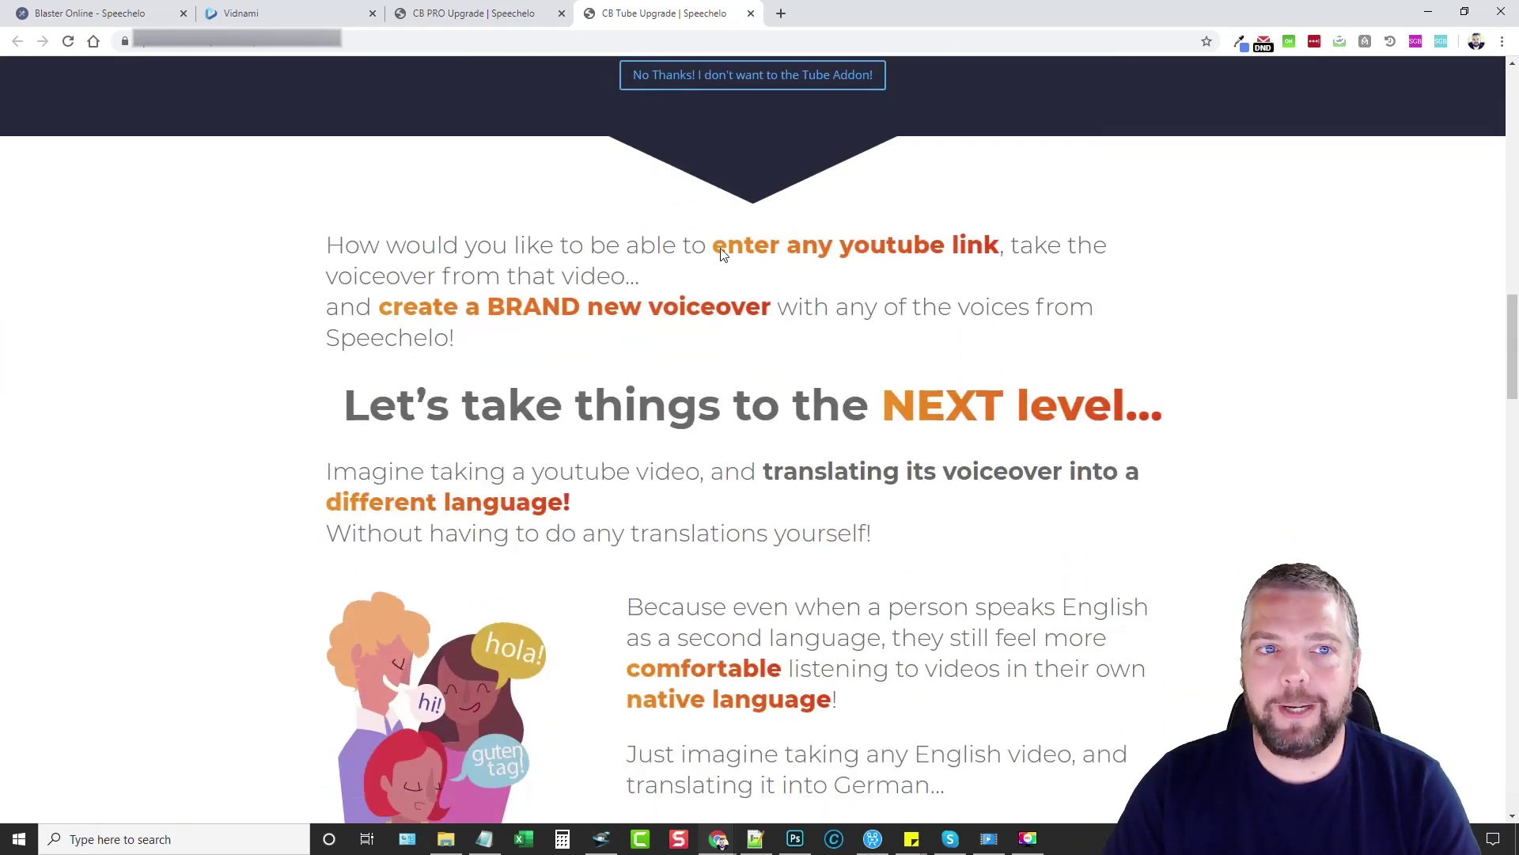
Step: Go back to the Blaster Online - Speechelo voice generator tab
left_click(89, 14)
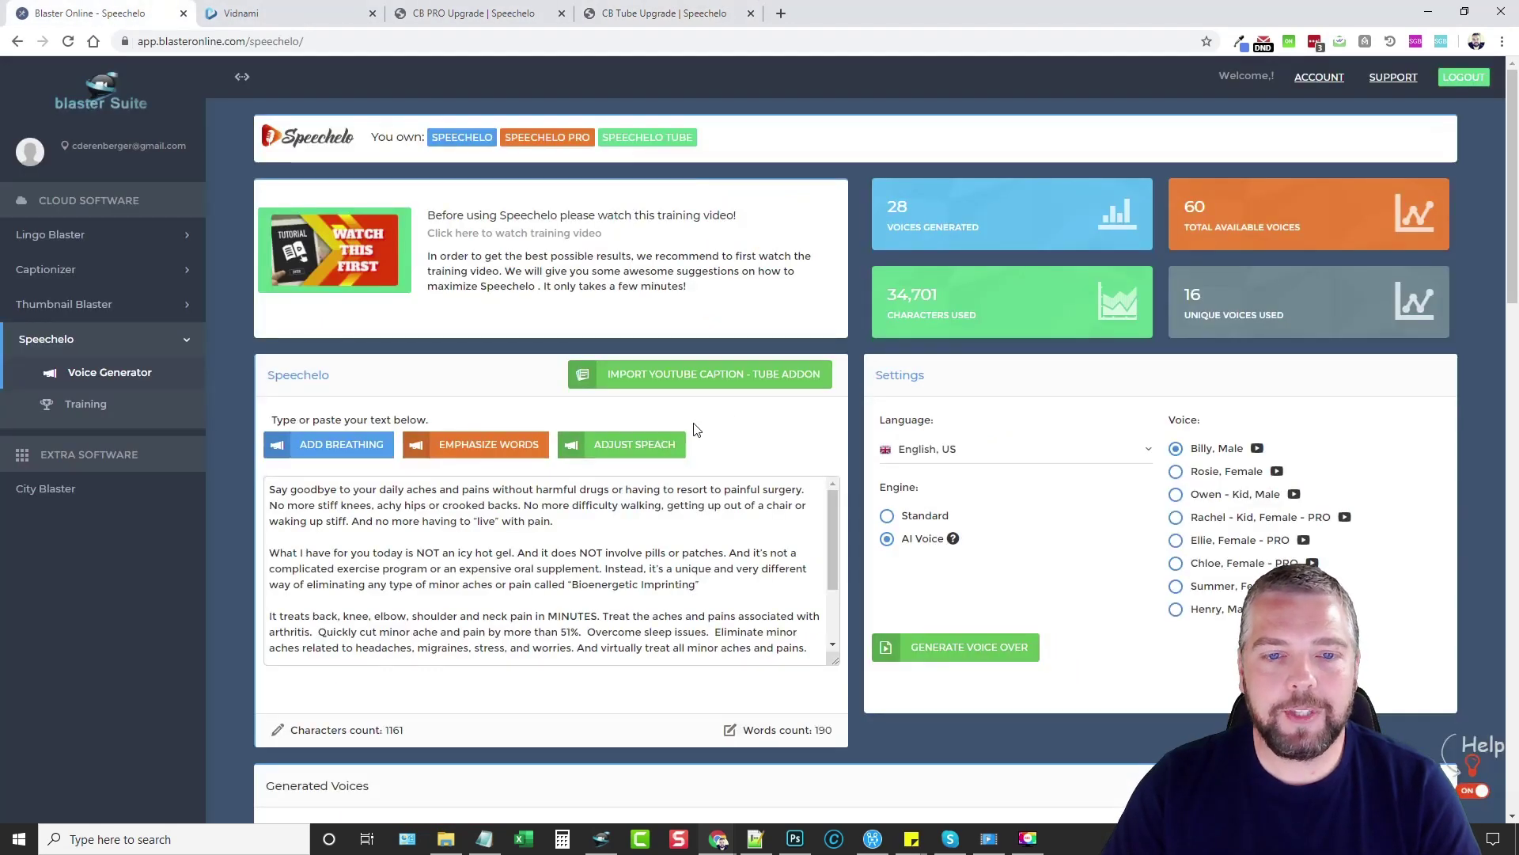
Step: Open and close the YouTube caption import without a link, then show the Pain Relief folder
left_click(712, 377)
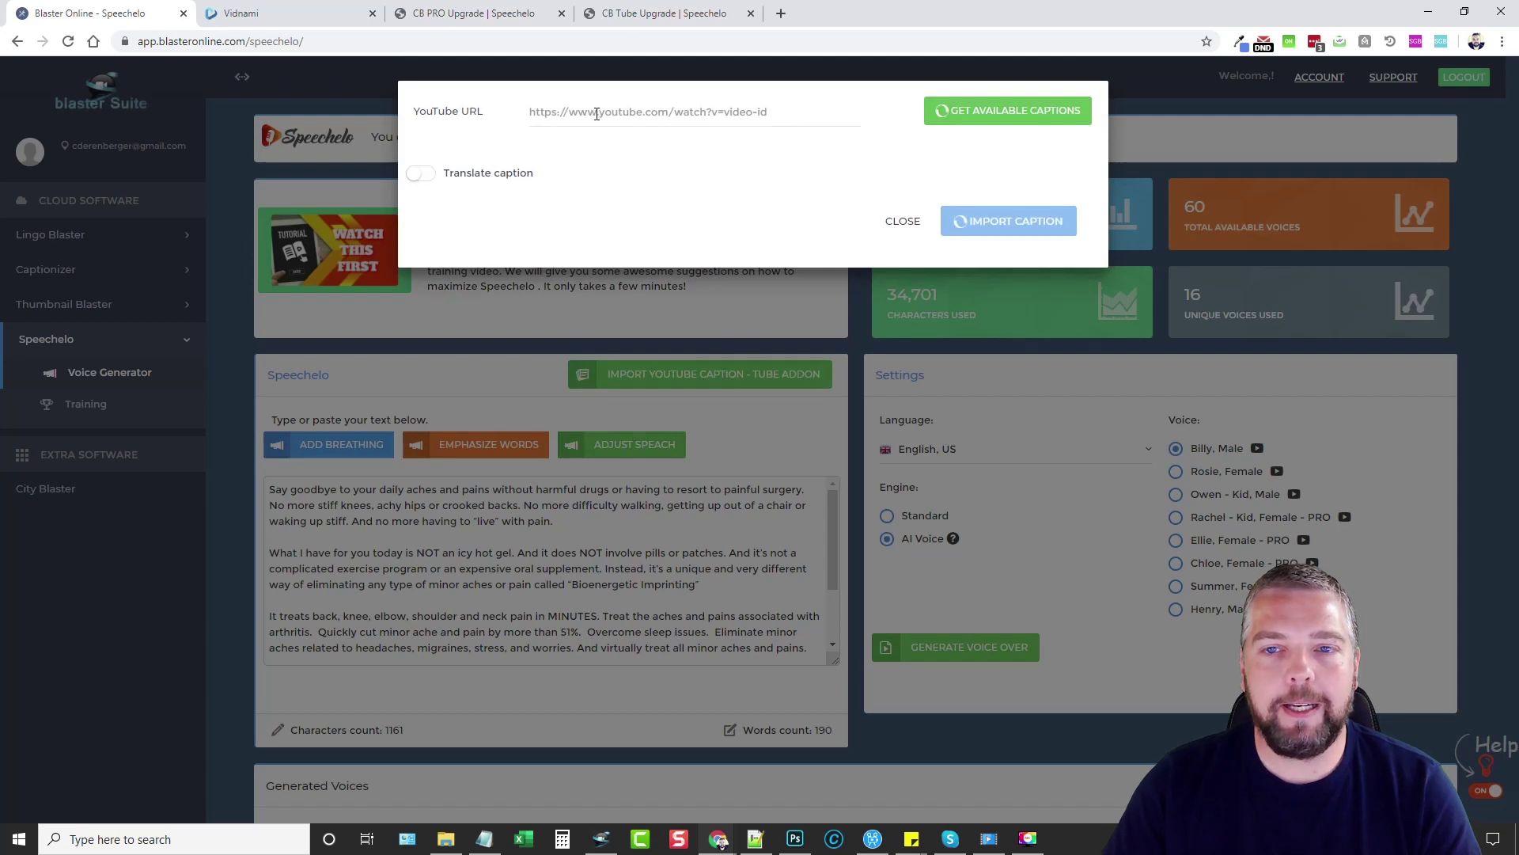
left_click(695, 112)
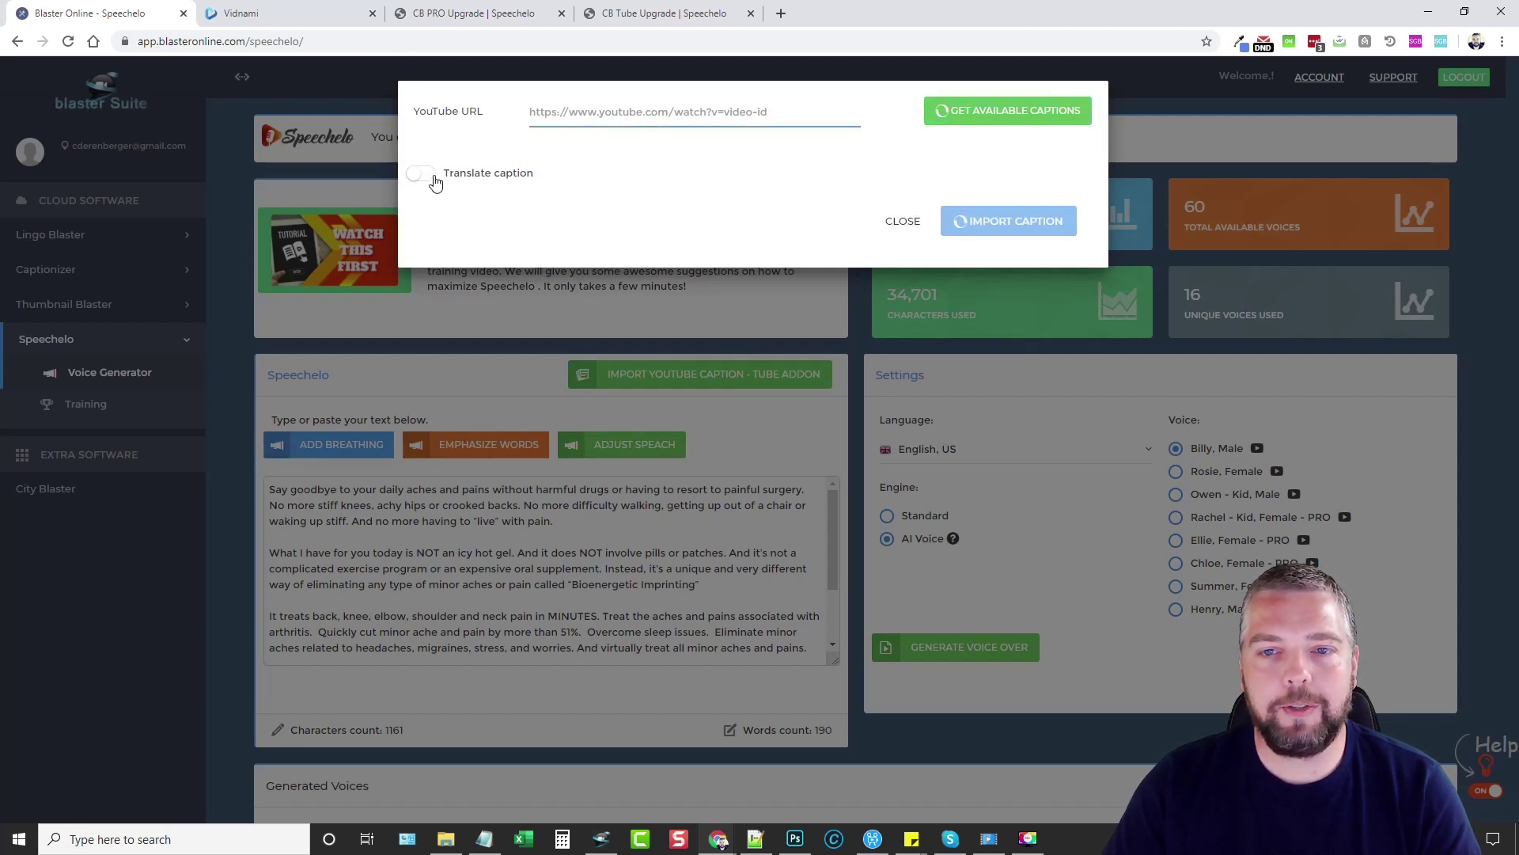
left_click(902, 221)
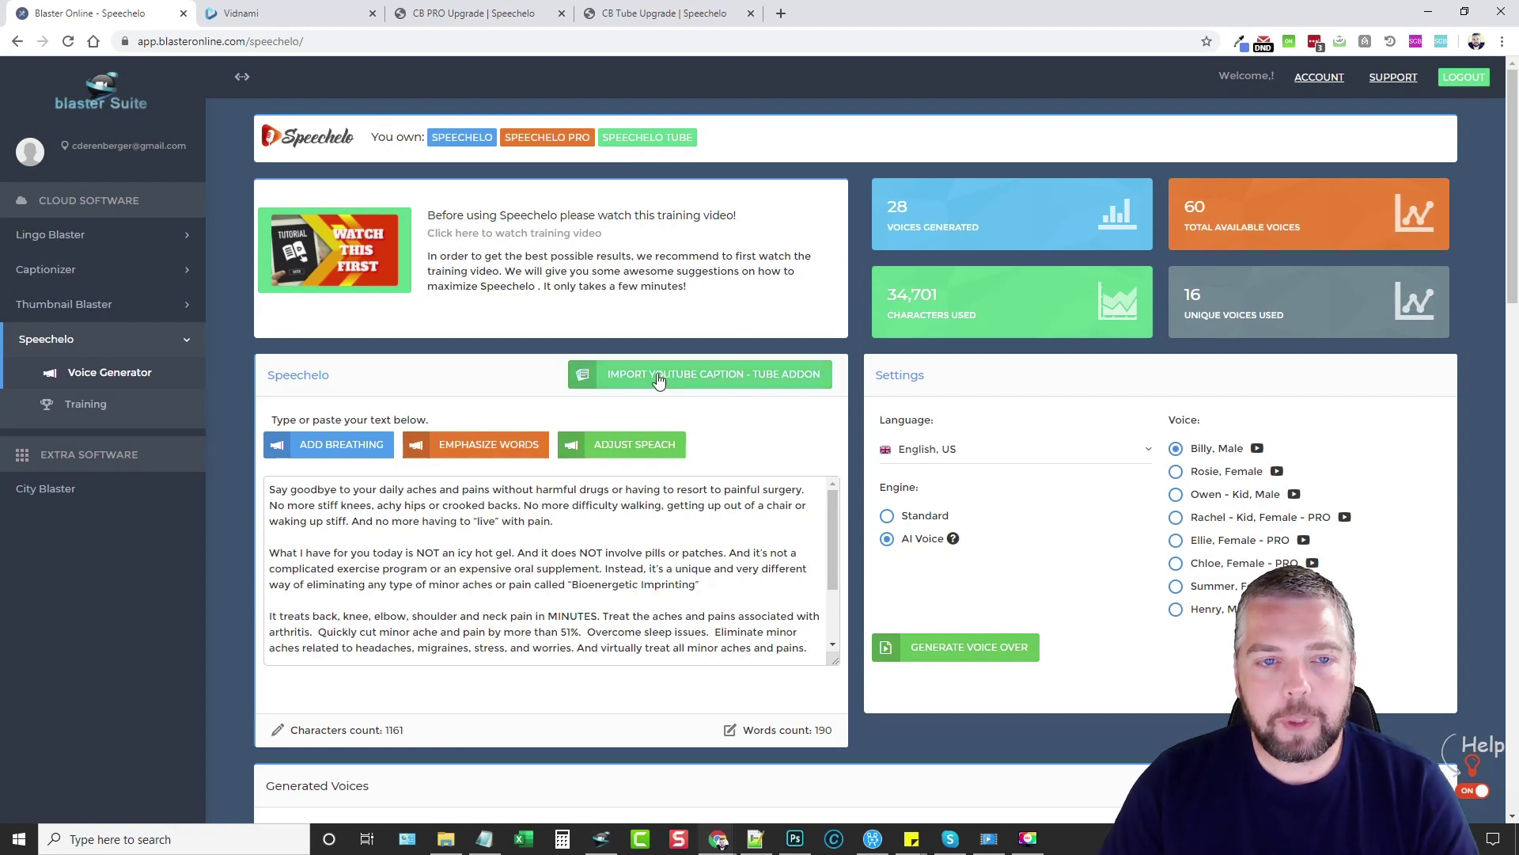
scroll(862, 395, "down", 2)
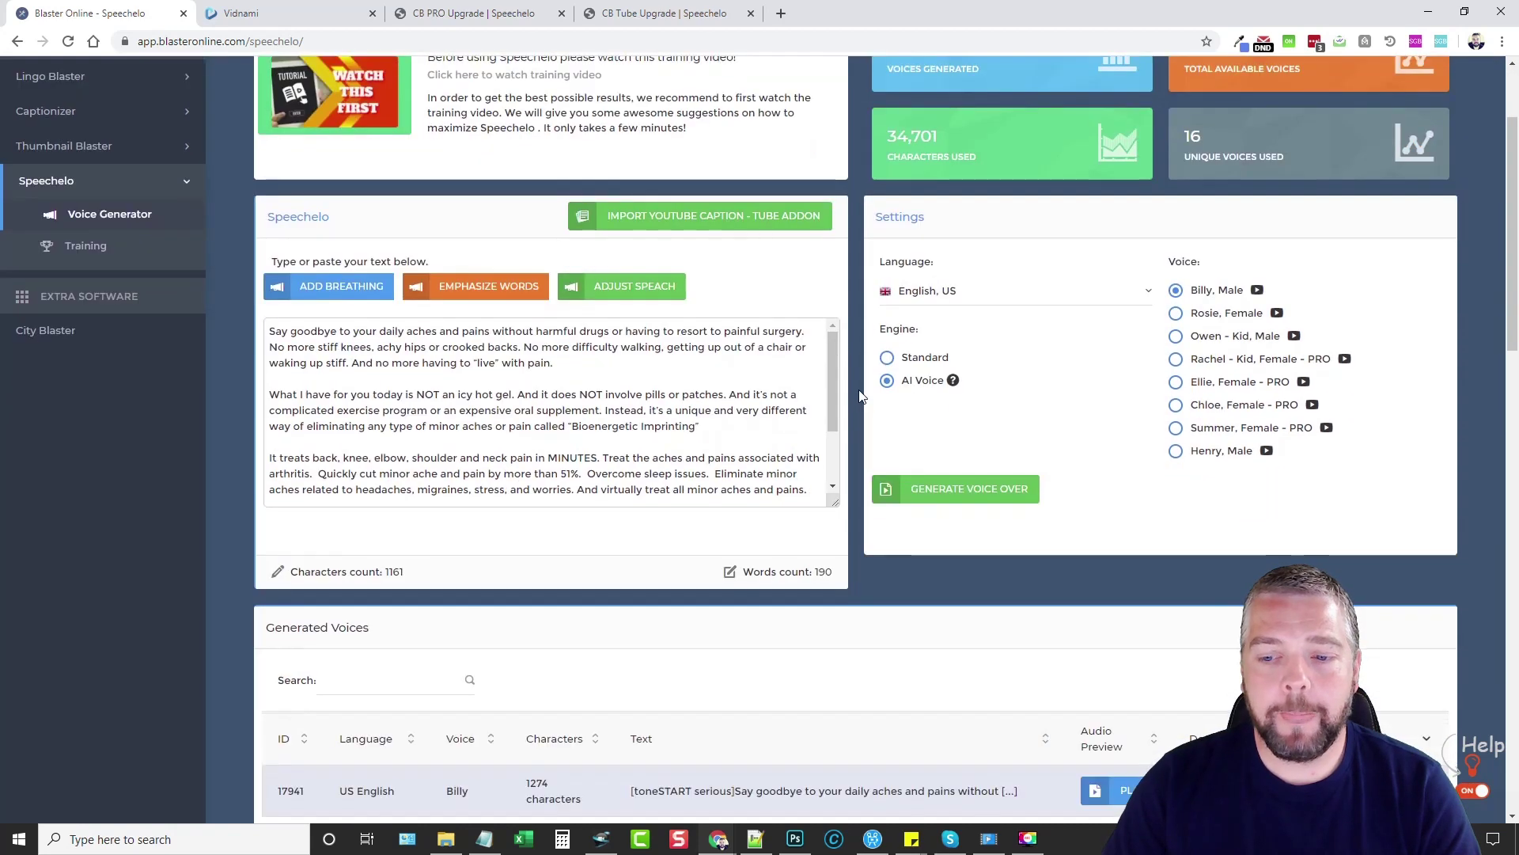
scroll(862, 396, "up", 3)
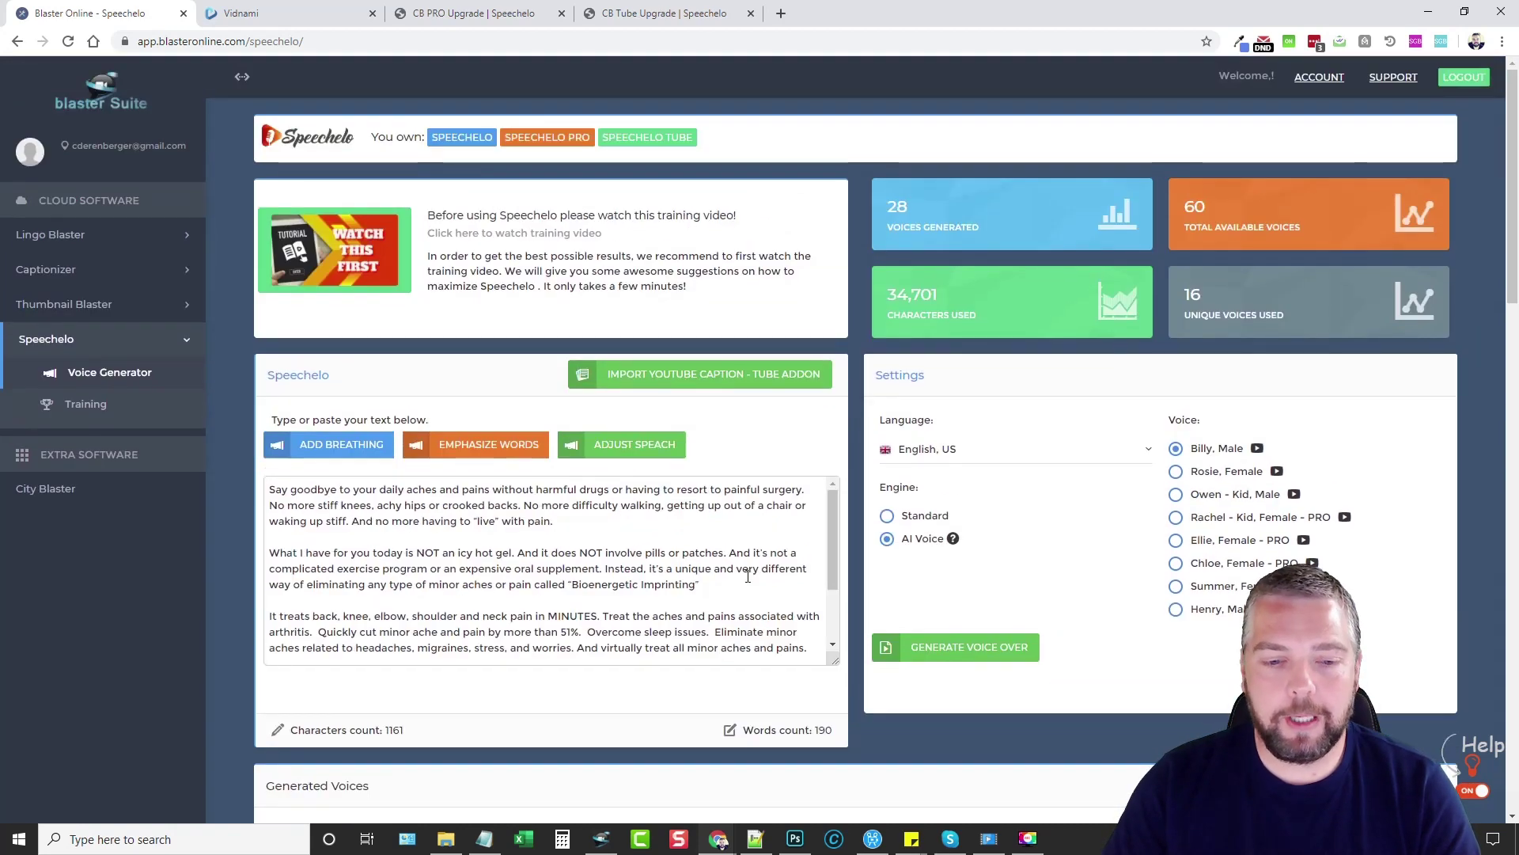
left_click(448, 839)
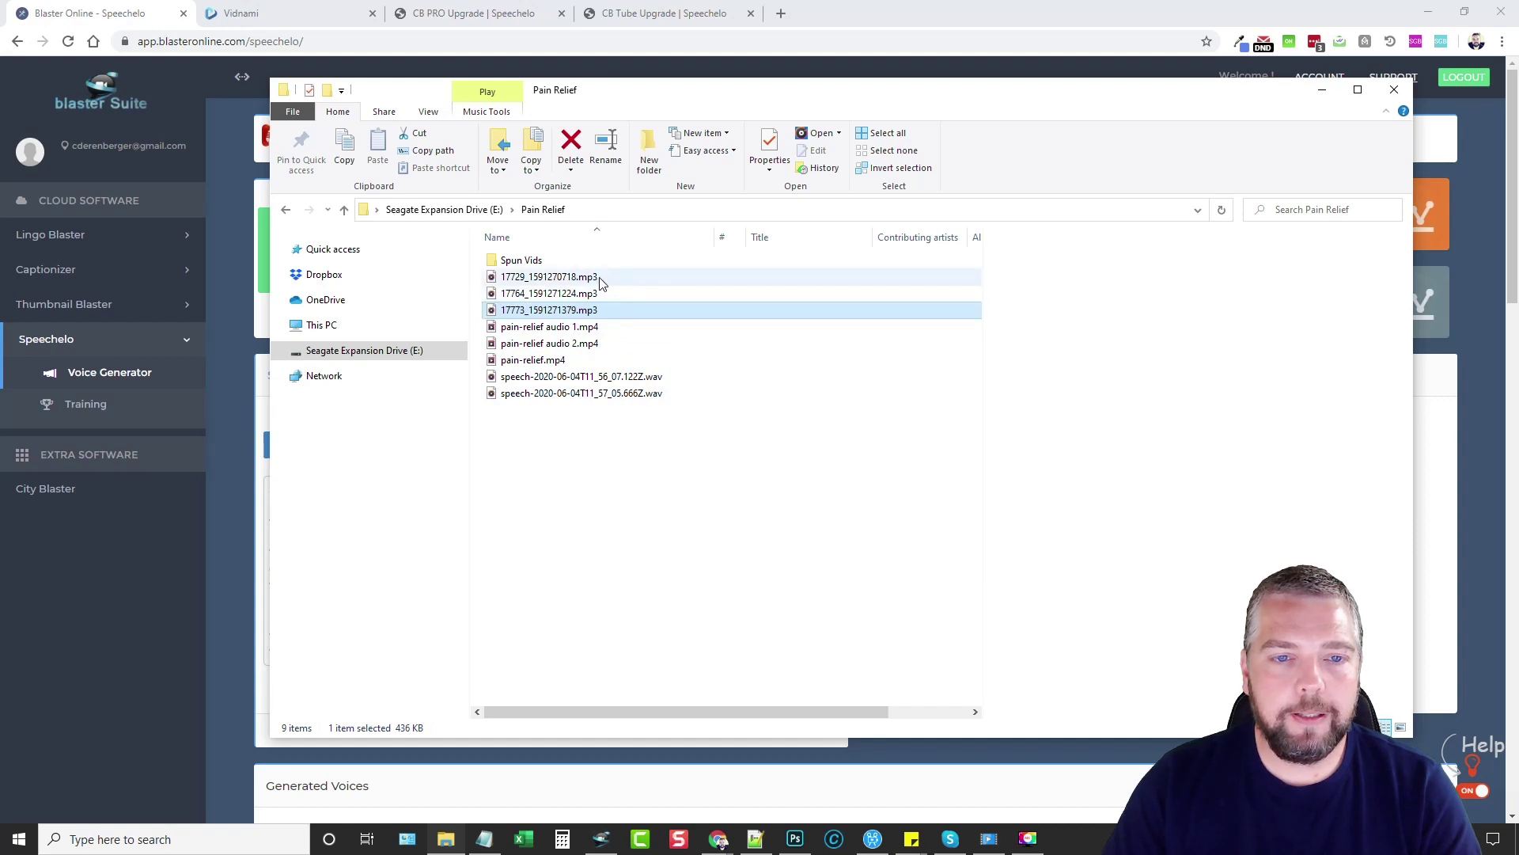
Step: Select pain-relief audio 1.mp4, glance at the Vidnami project, and return to the folder
left_click(549, 327)
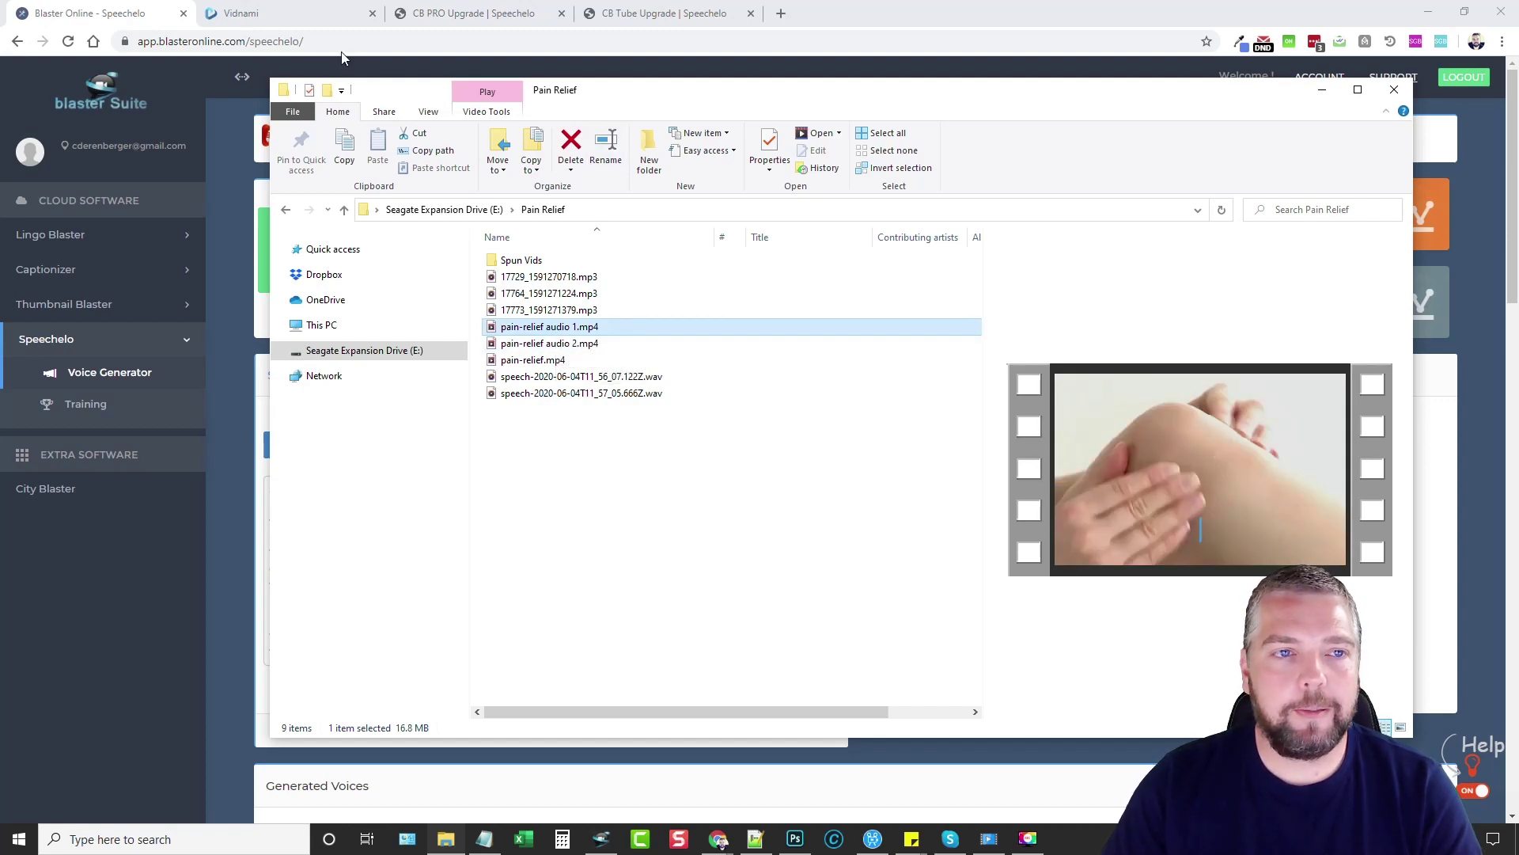
left_click(241, 14)
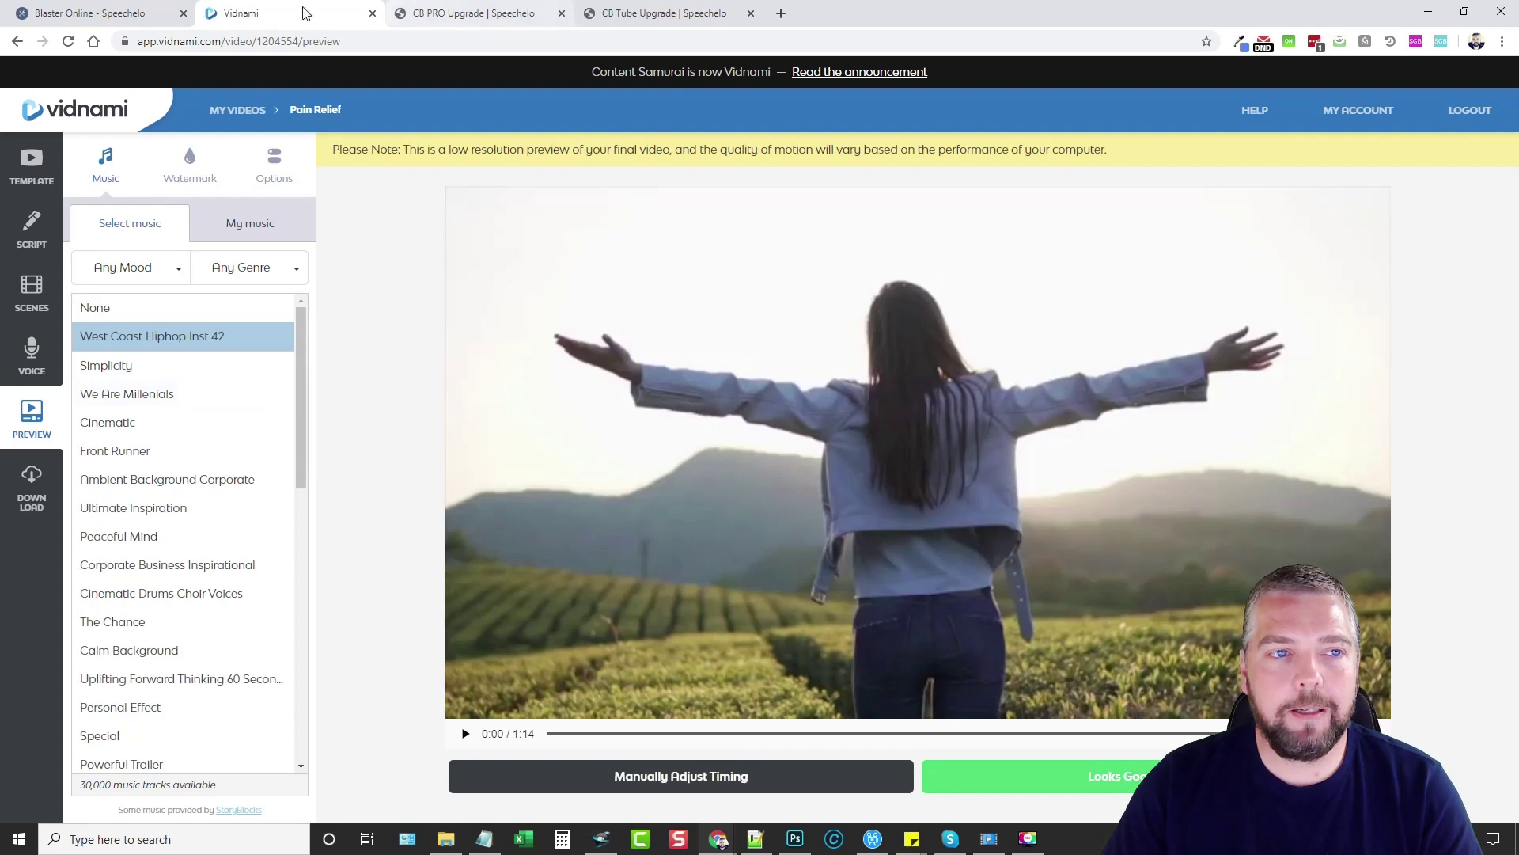
key("alt+Tab")
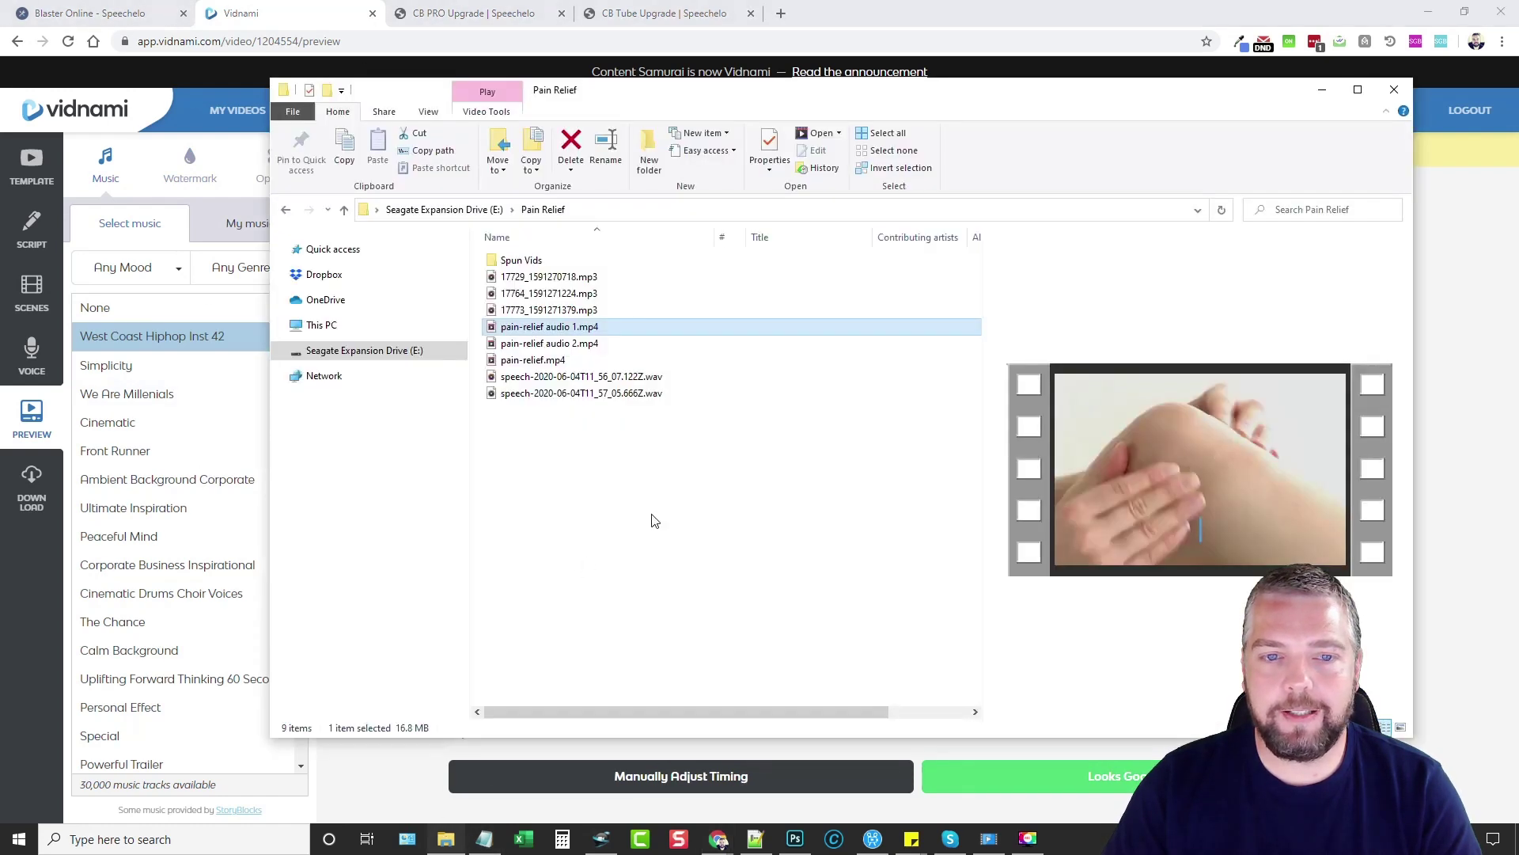
Step: Play pain-relief audio 1.mp4 in Movies & TV, then close the player
double_click(556, 334)
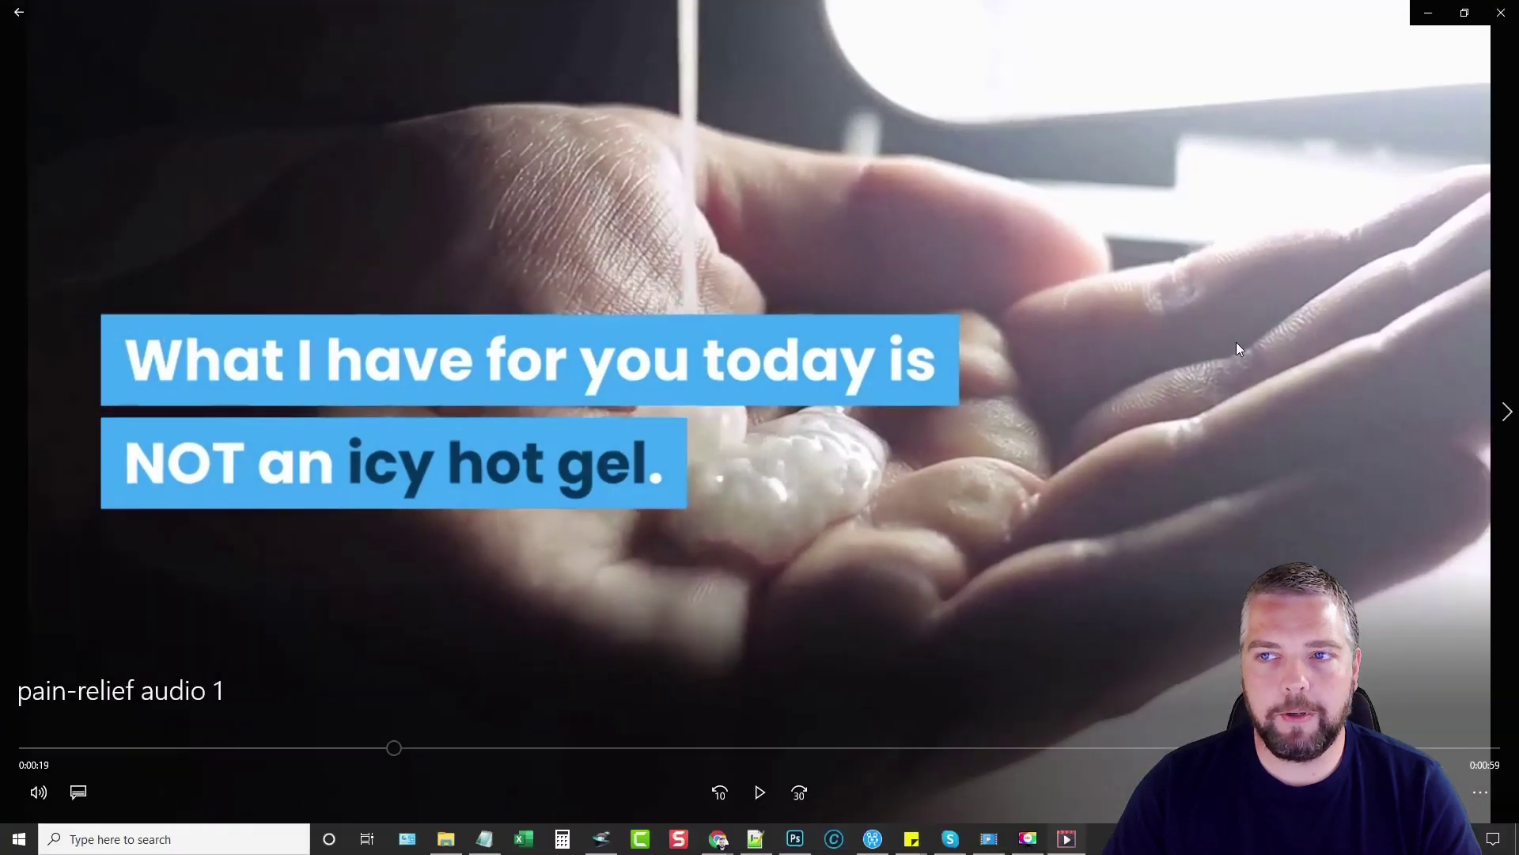
left_click(1494, 15)
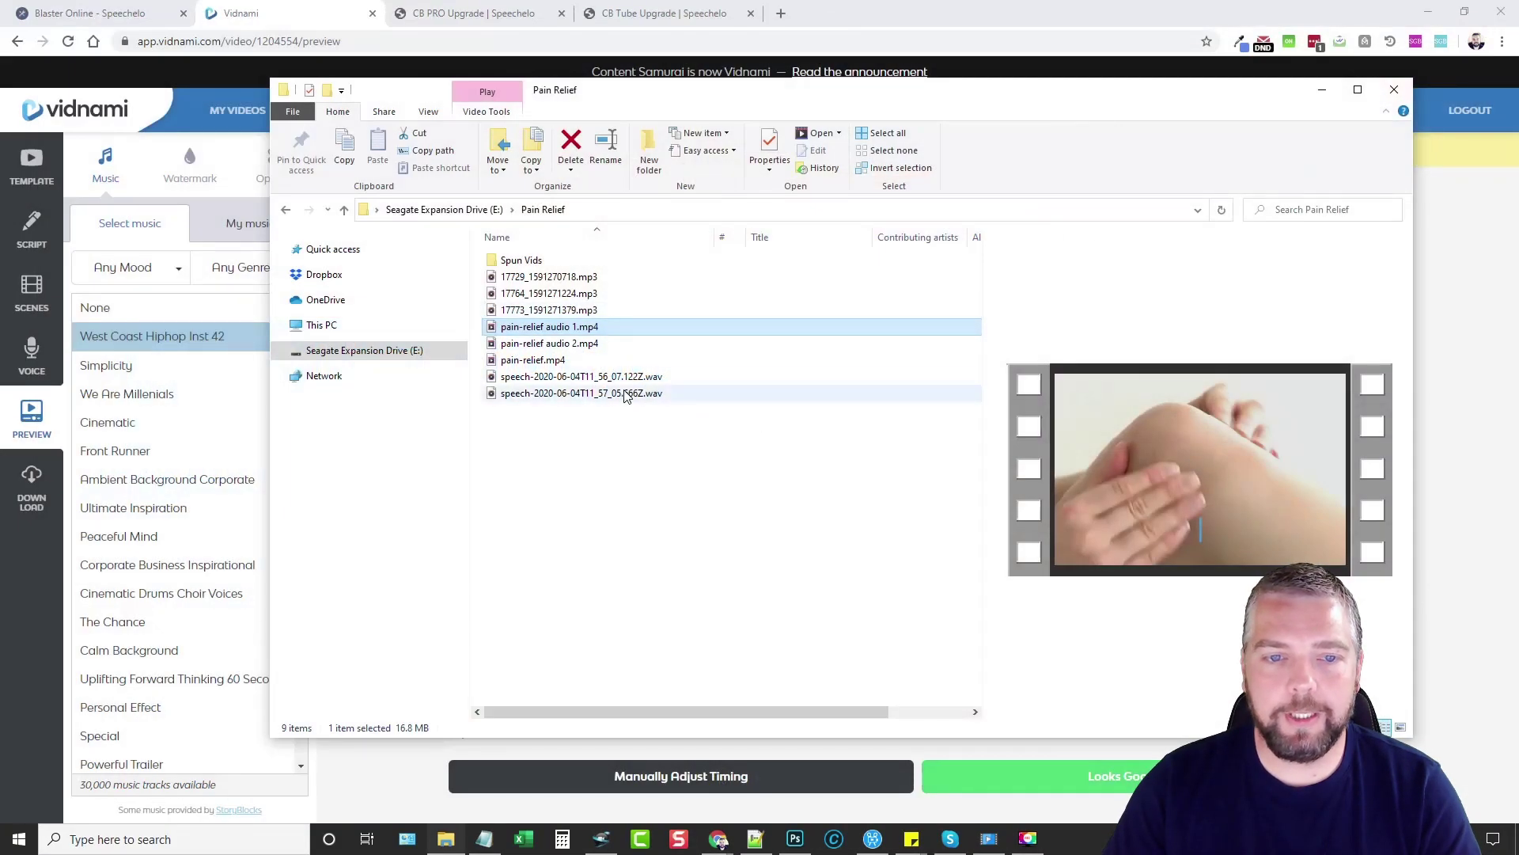
left_click(568, 345)
Step: Play pain-relief audio 2.mp4 in Movies & TV, then close the player and folder
double_click(569, 345)
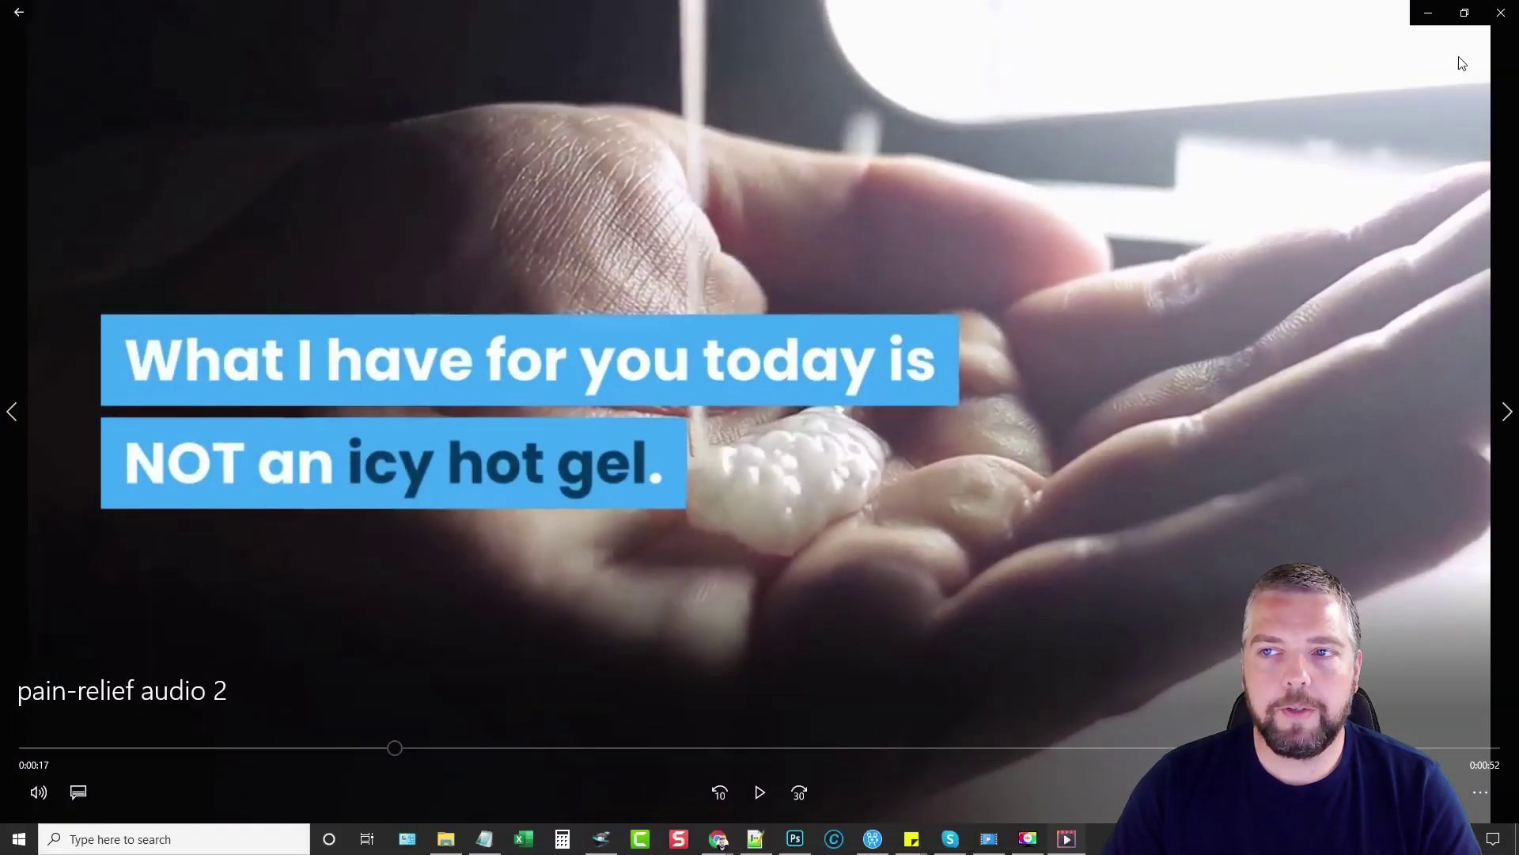
left_click(1501, 12)
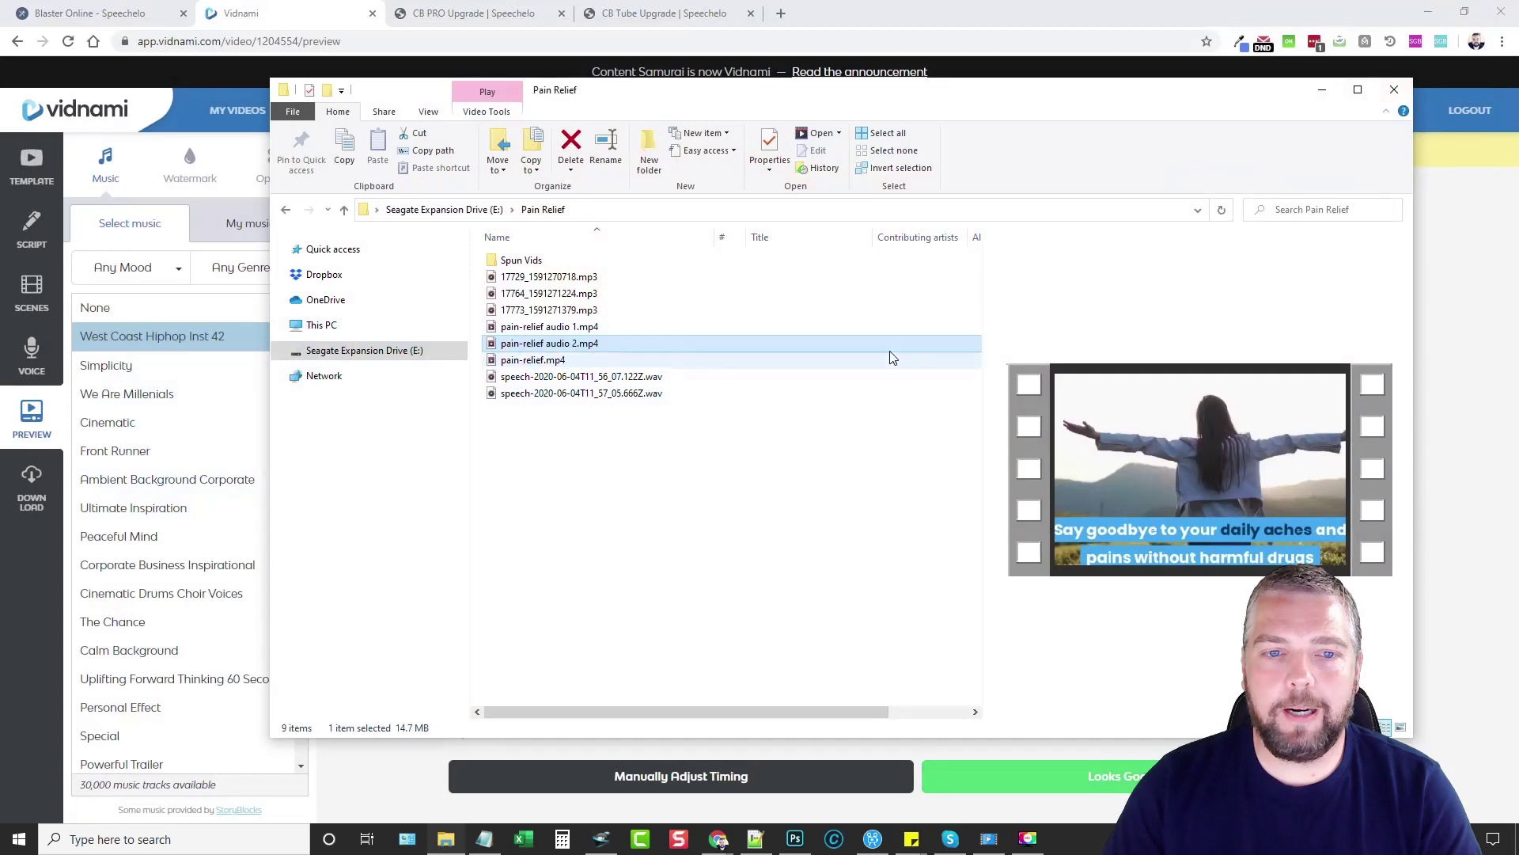
left_click(1394, 90)
Step: Return to the Speechelo tab showing the 1161-character pain-relief script
left_click(89, 14)
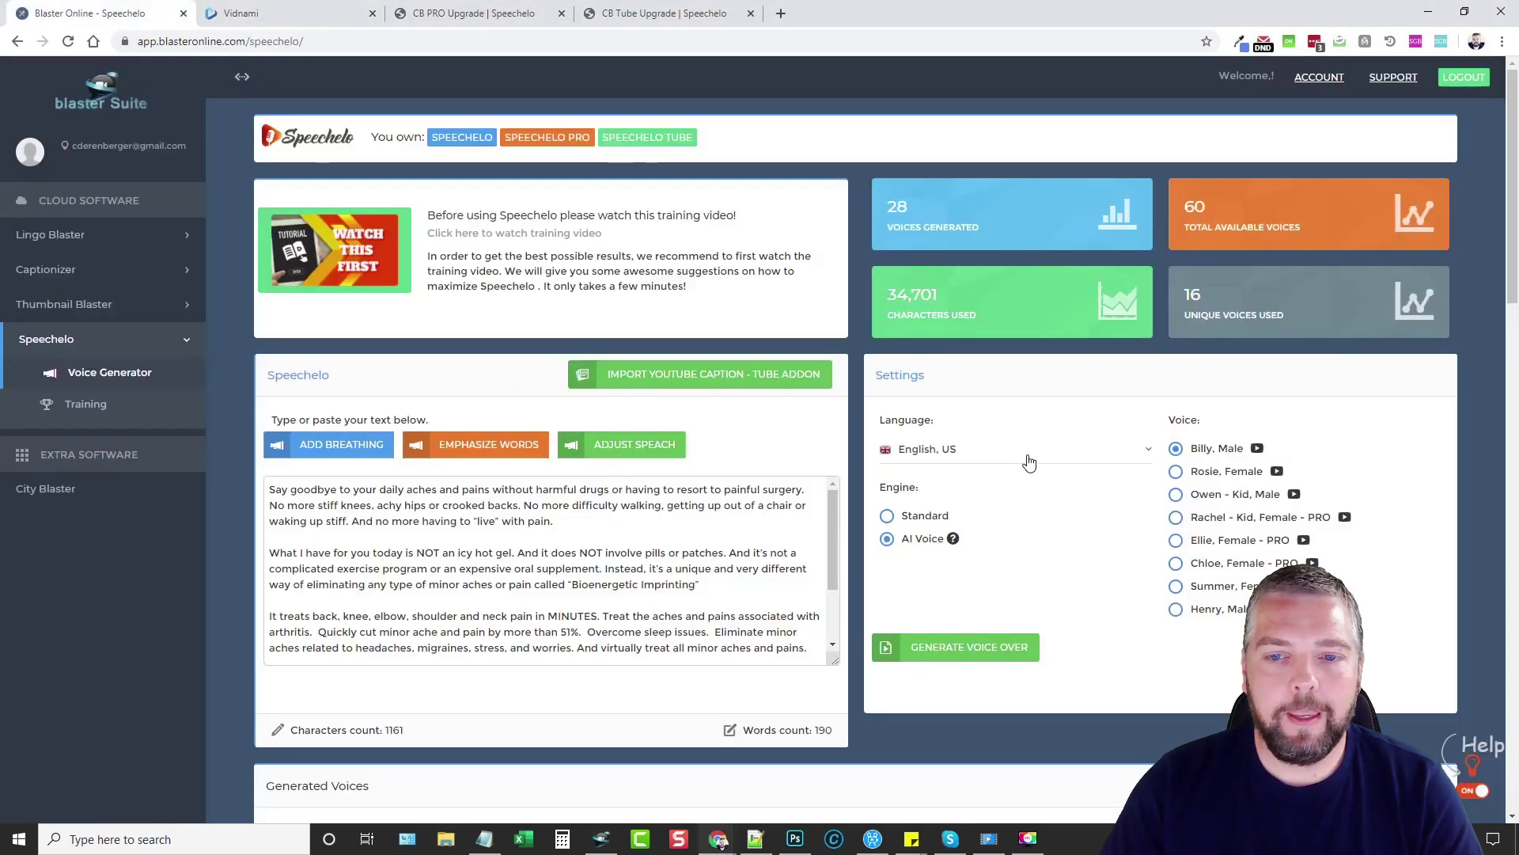